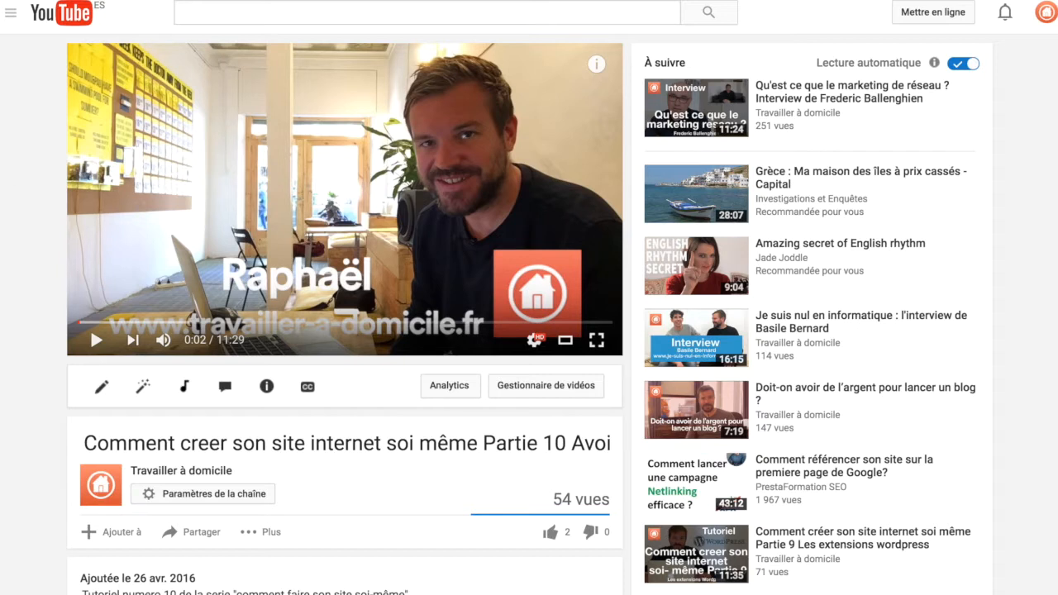
- On the video upload page, set the privacy to Non répertoriée and open the file selection without choosing a file
scroll(22, 118, "down", 1)
scroll(22, 118, "up", 1)
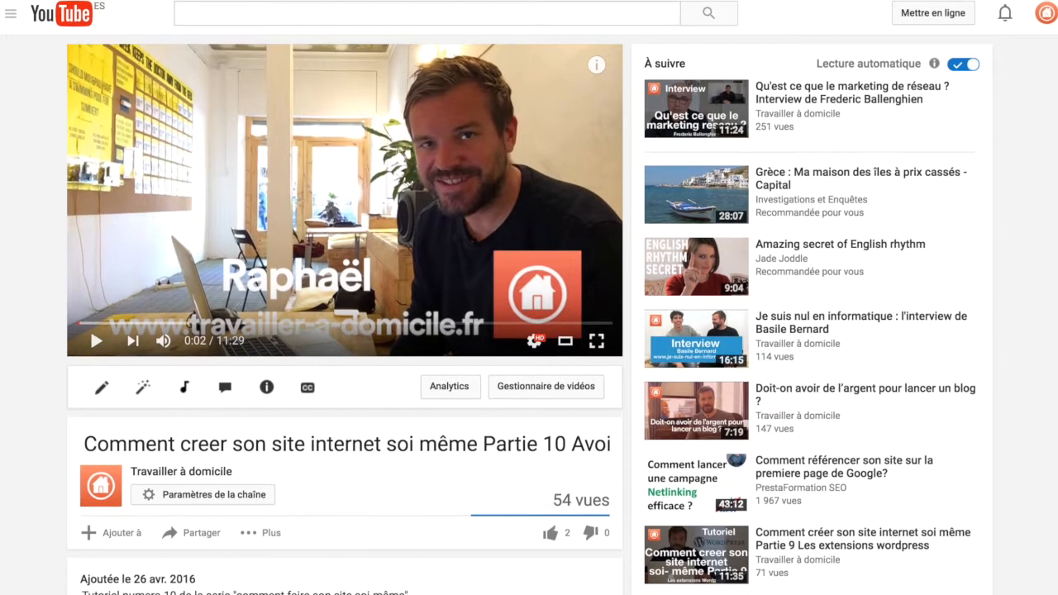
left_click(913, 20)
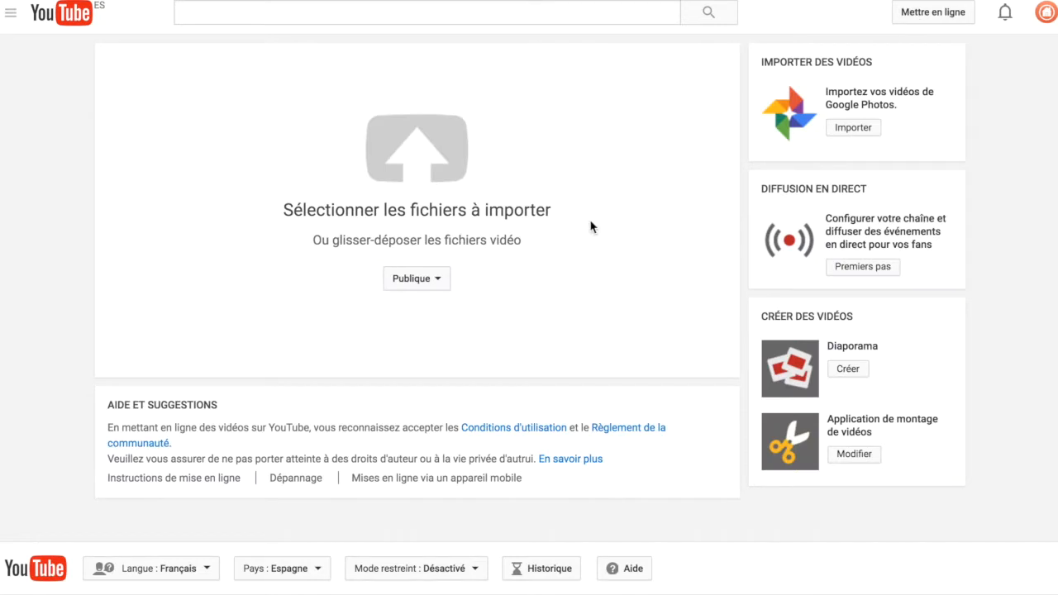
left_click(429, 287)
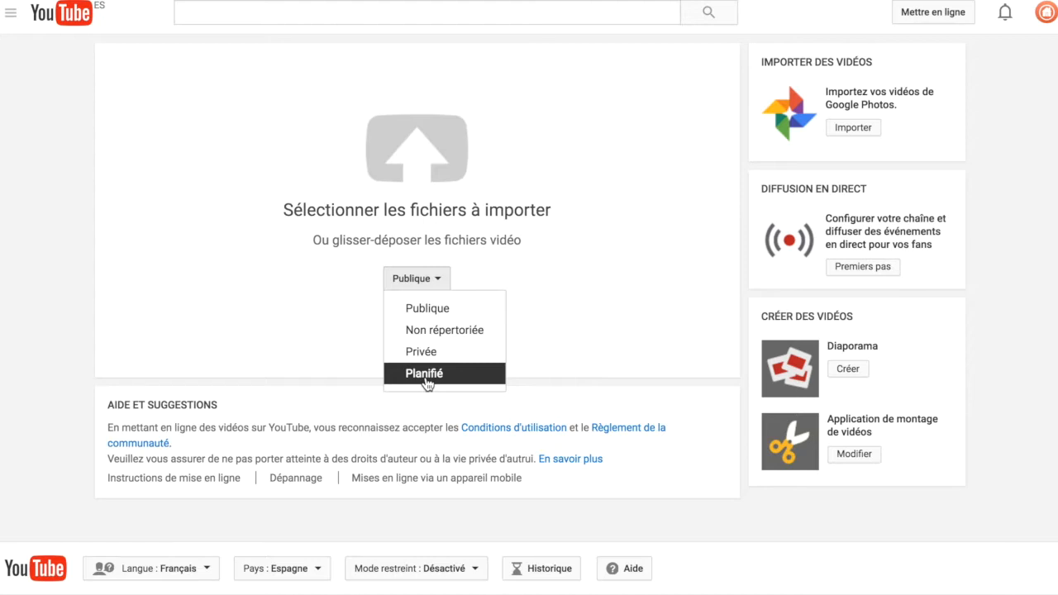
left_click(426, 333)
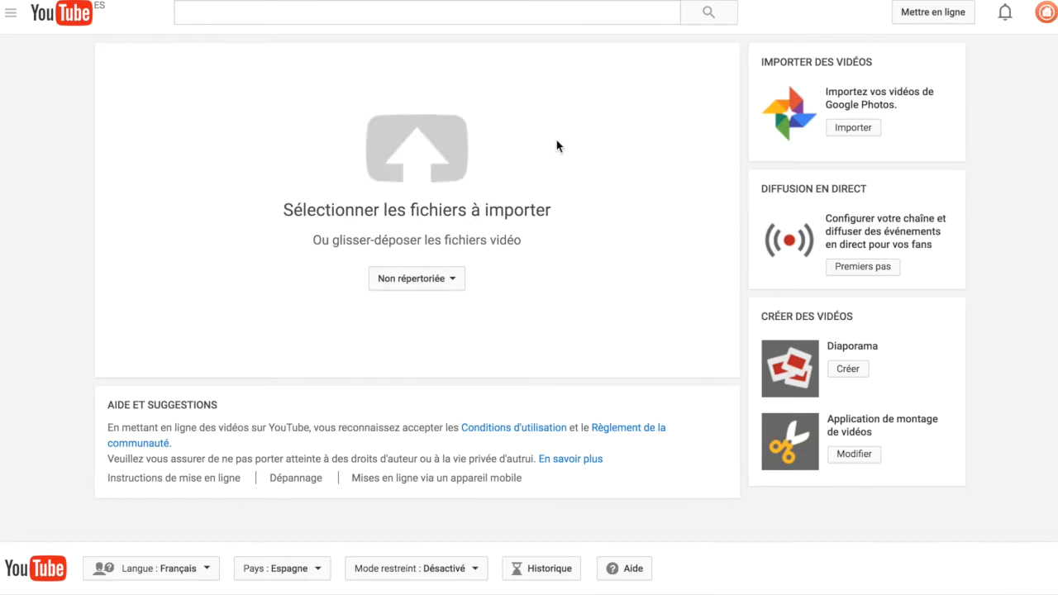
left_click(417, 162)
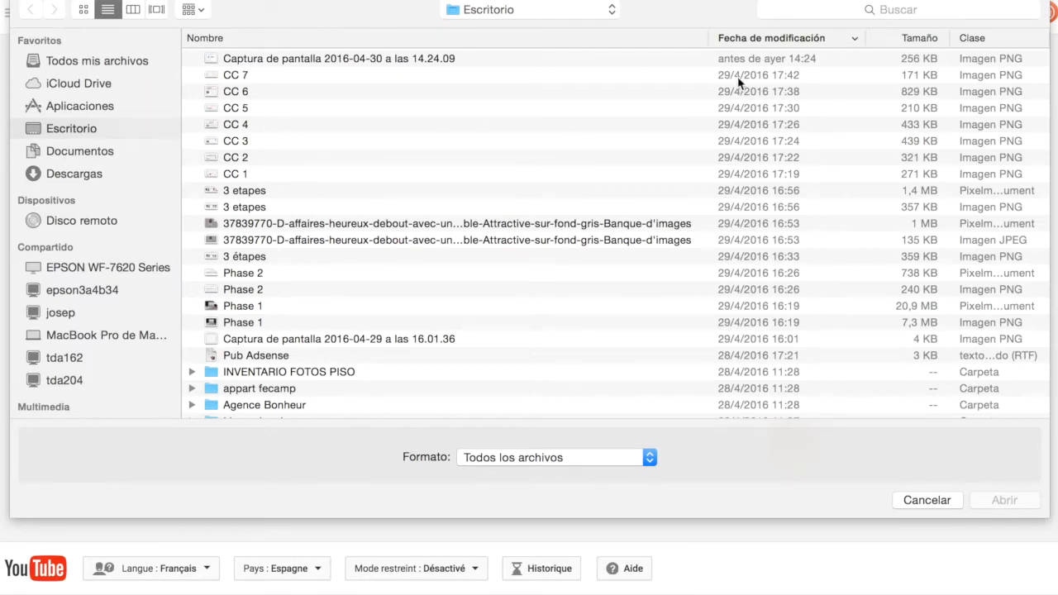
left_click(913, 502)
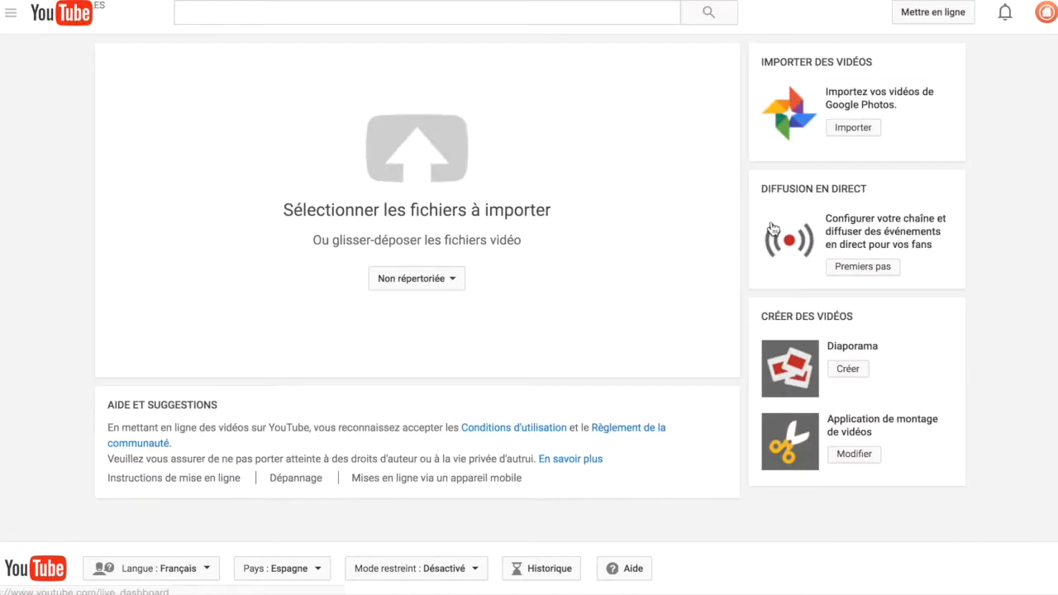
- Open the "Comment creer son site internet soi même Partie 10" video from your own channel page and pause its playback
left_click(50, 23)
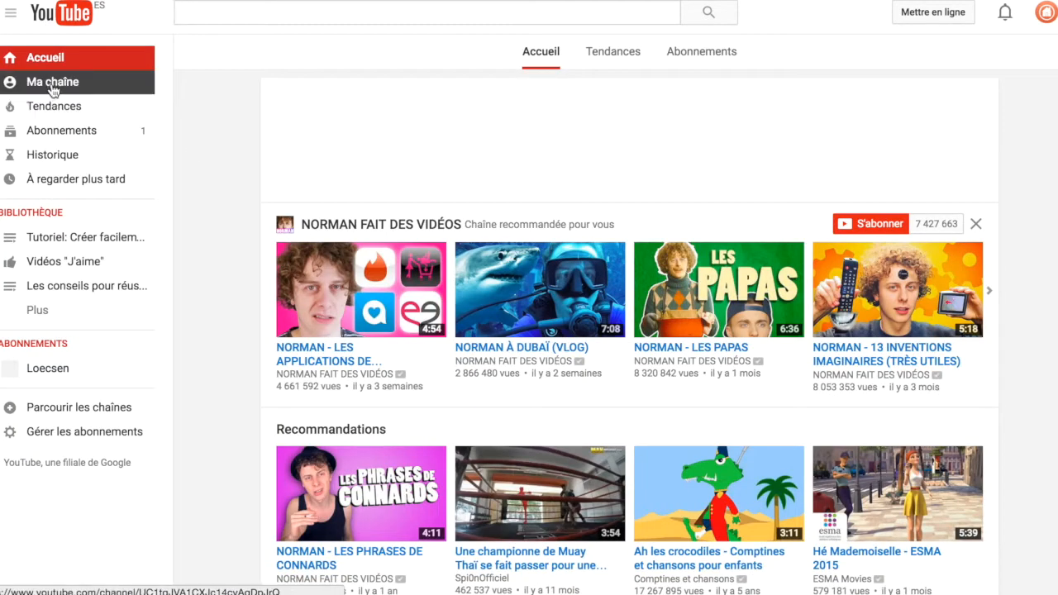
left_click(52, 86)
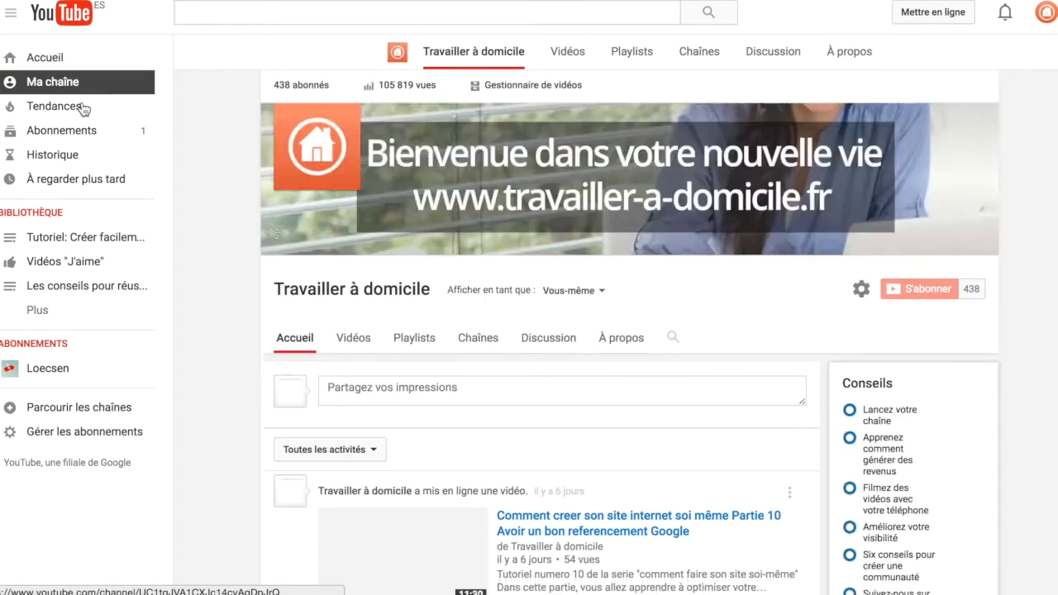
left_click(538, 495)
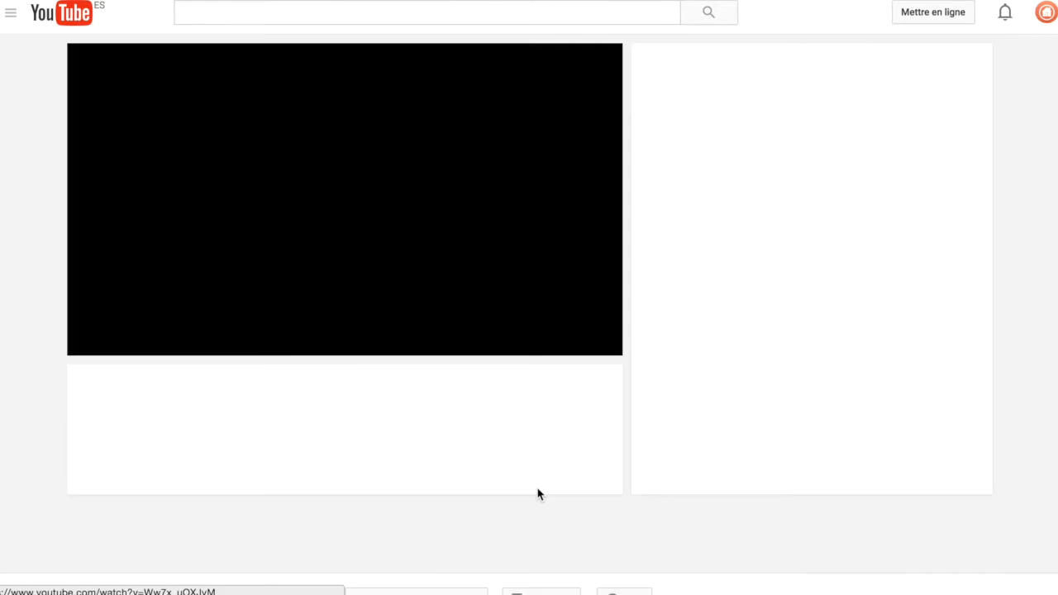
left_click(97, 343)
- Open the video's information and settings for editing
scroll(22, 282, "down", 1)
scroll(23, 282, "up", 1)
scroll(20, 282, "down", 2)
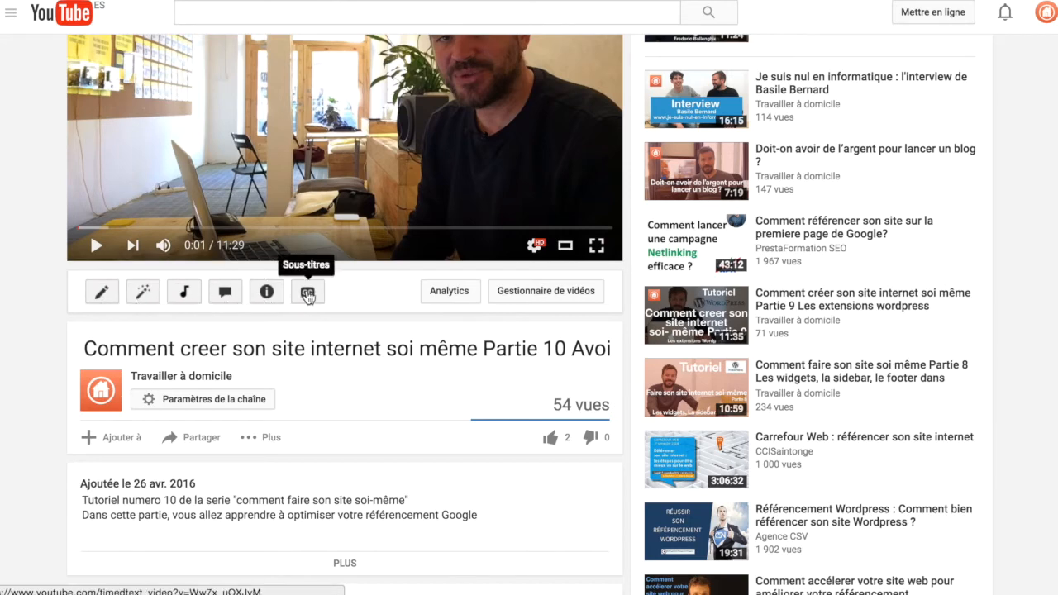
left_click(102, 293)
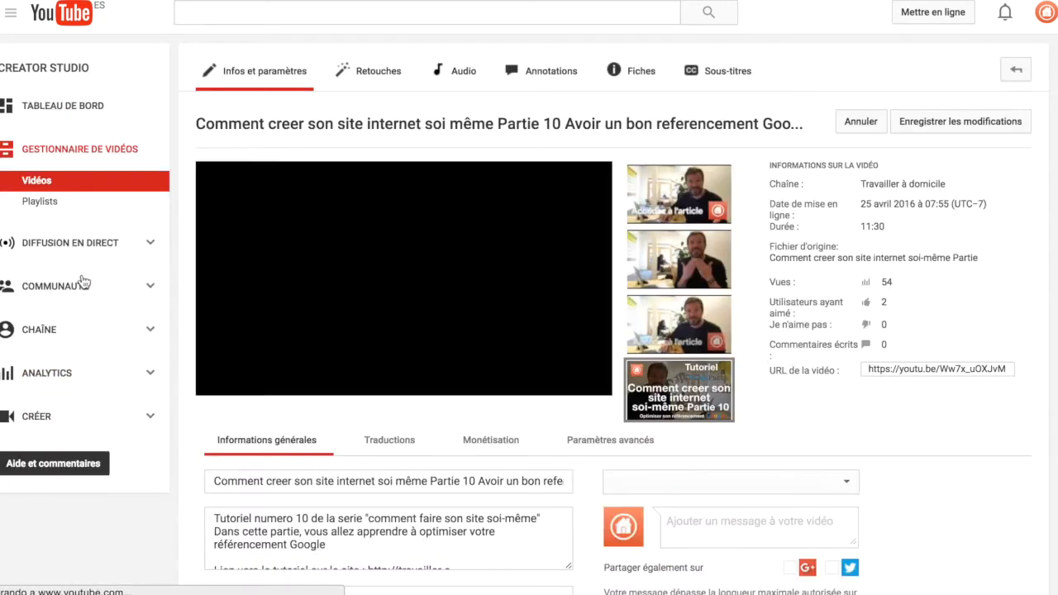
- Examine the video's custom thumbnail, title, description links and tags in its general information
scroll(672, 313, "down", 2)
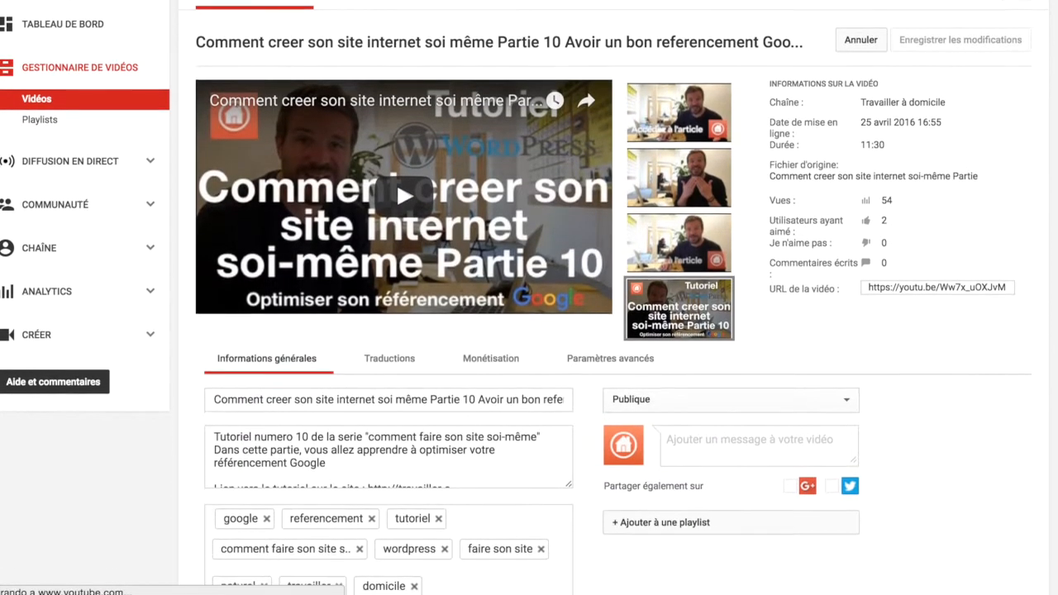
mouse_move(672, 313)
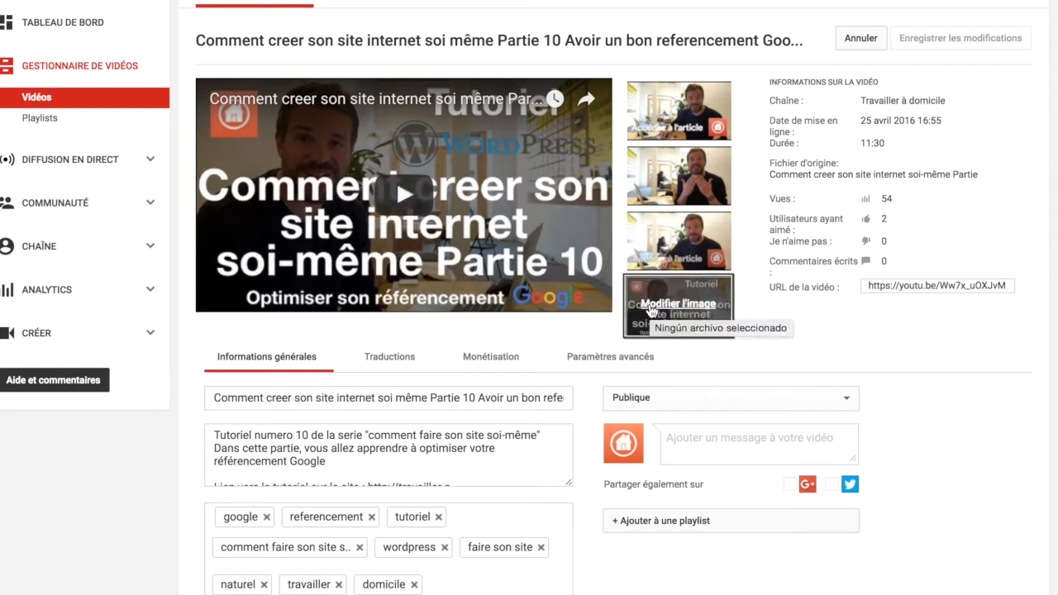
scroll(550, 242, "down", 2)
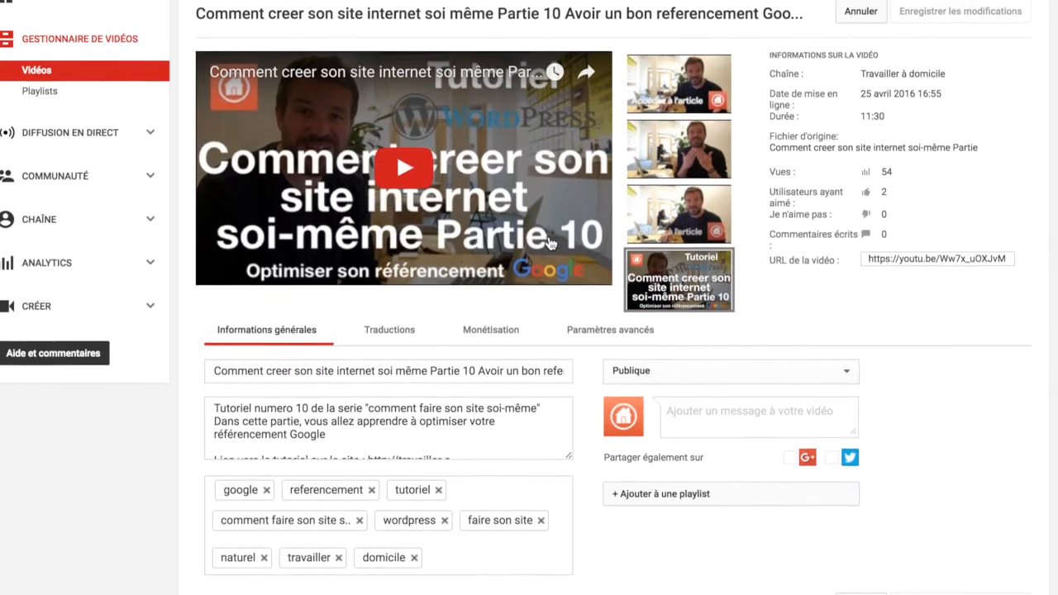
scroll(550, 242, "down", 3)
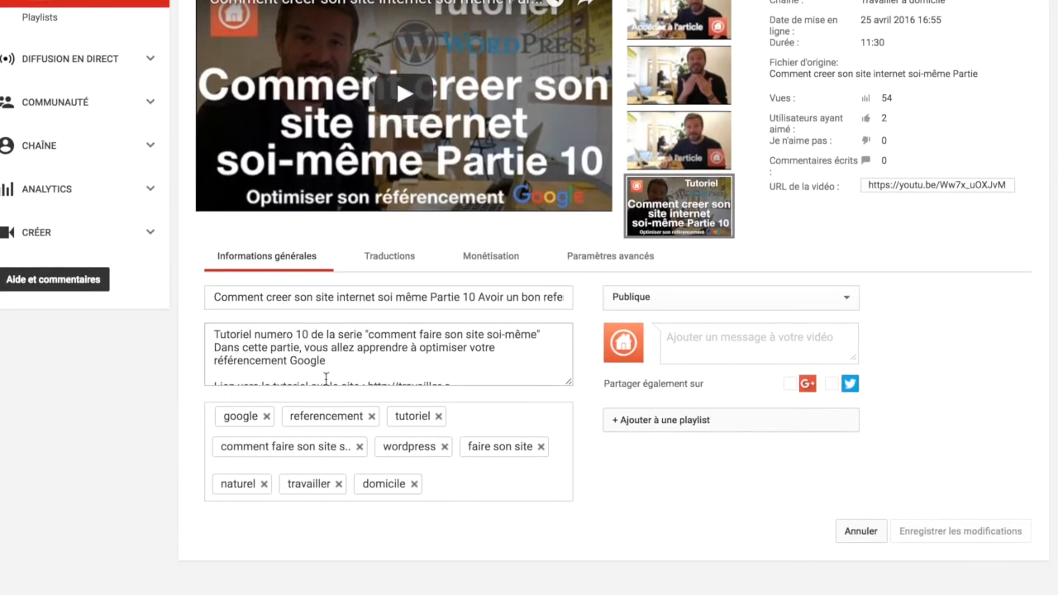
scroll(281, 339, "down", 1)
scroll(290, 341, "up", 1)
scroll(291, 340, "up", 1)
scroll(185, 345, "down", 1)
scroll(184, 346, "down", 1)
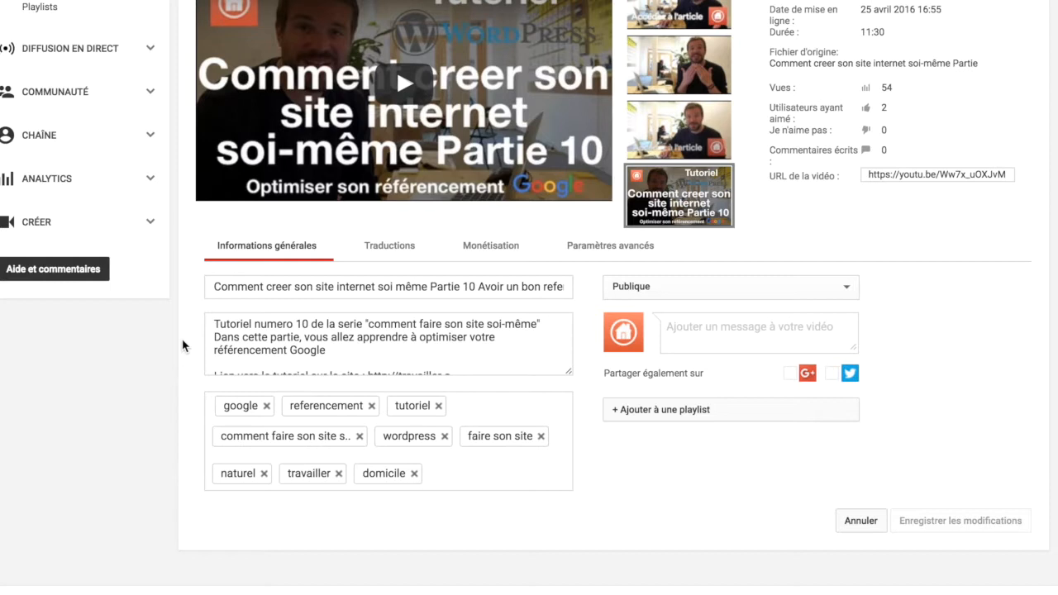
scroll(308, 339, "down", 3)
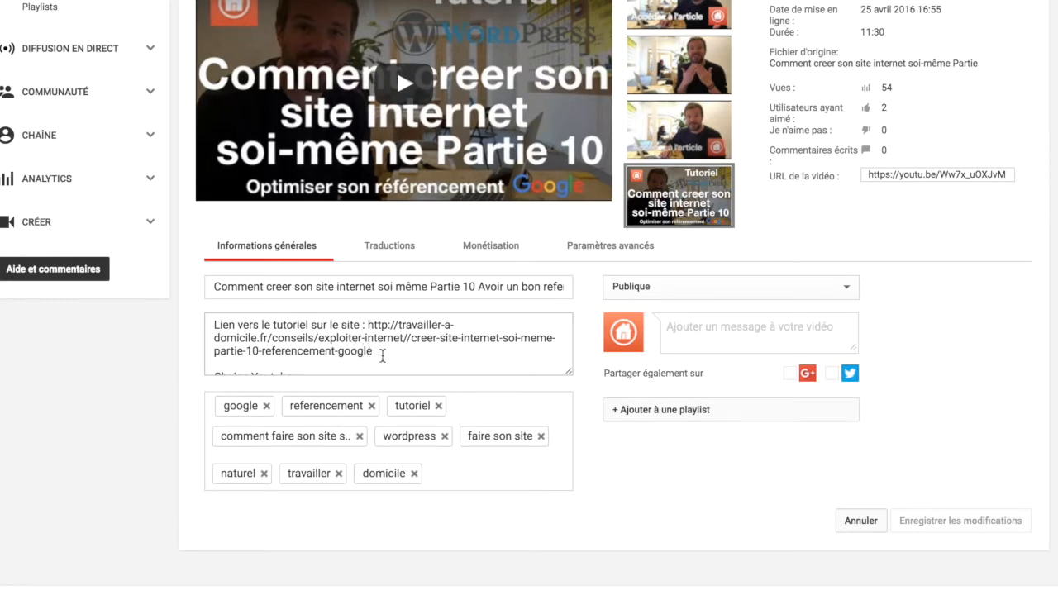
scroll(382, 356, "down", 3)
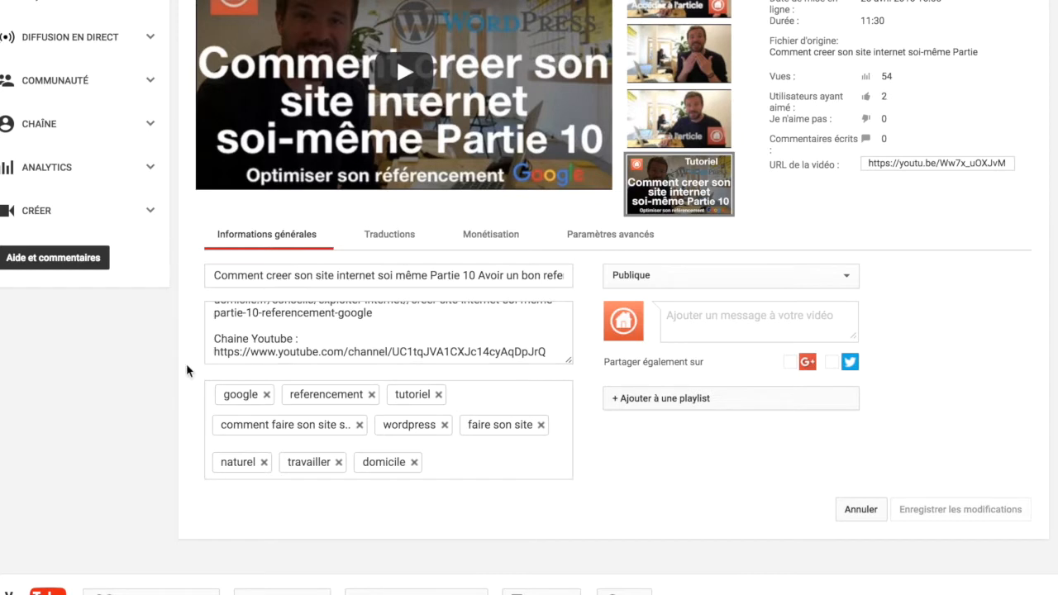
scroll(189, 371, "down", 3)
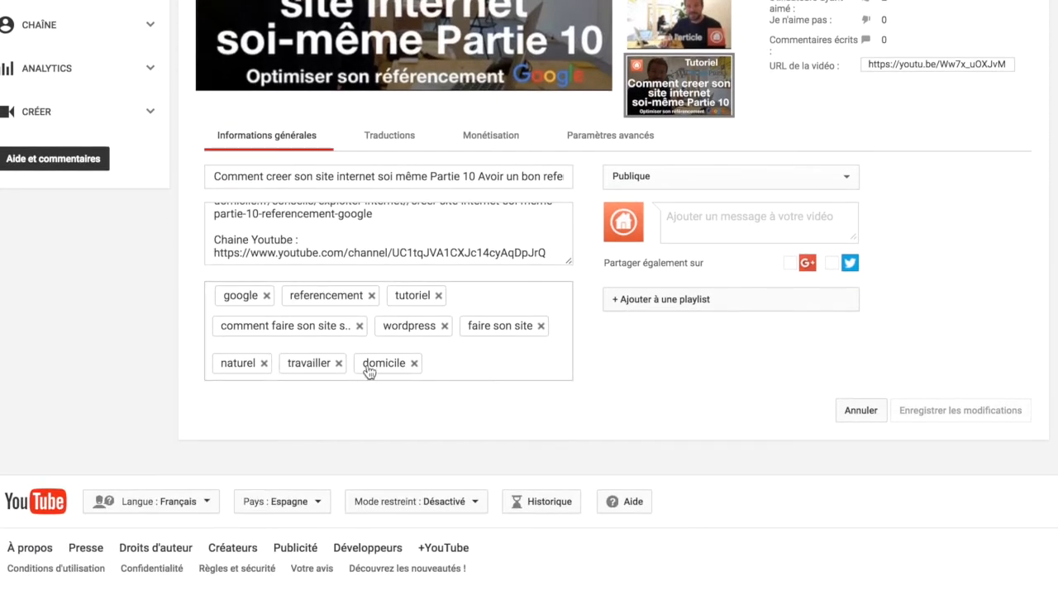
scroll(546, 371, "up", 3)
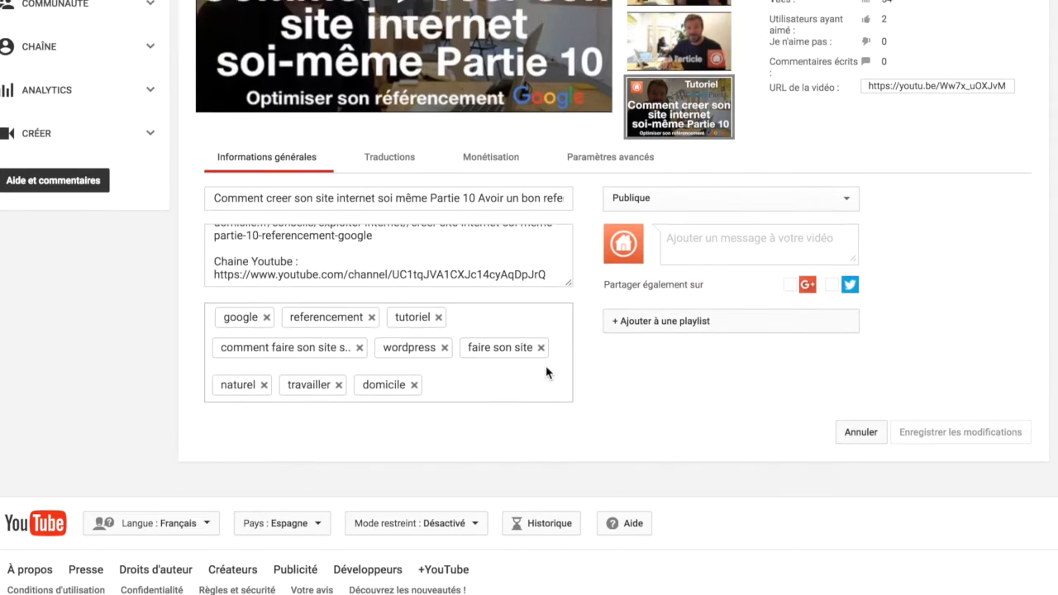
scroll(576, 374, "up", 1)
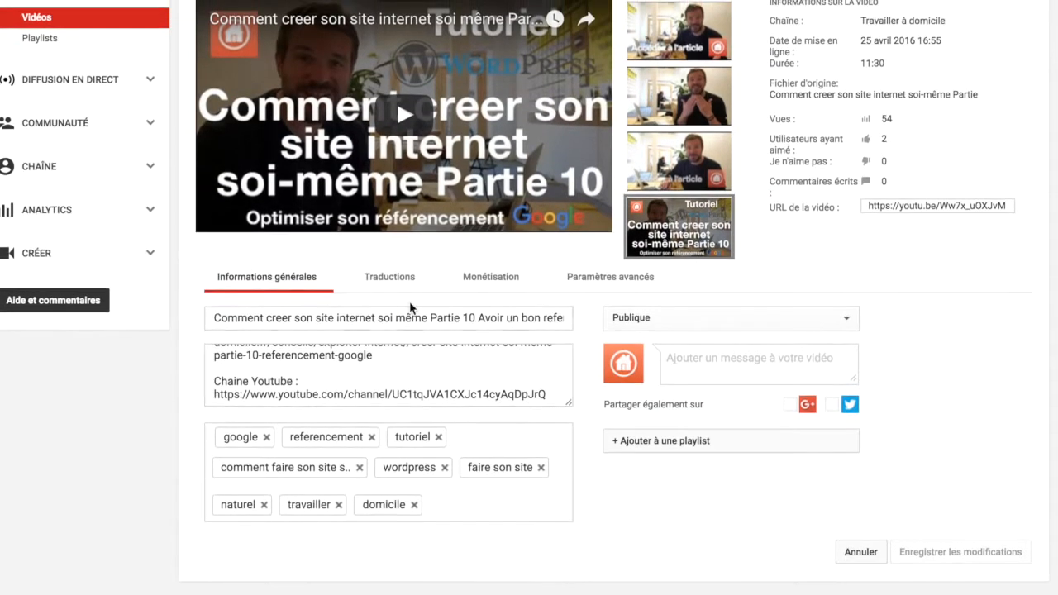
- In the video's advanced settings, set the video language to Français and save the changes
left_click(594, 279)
scroll(558, 331, "down", 1)
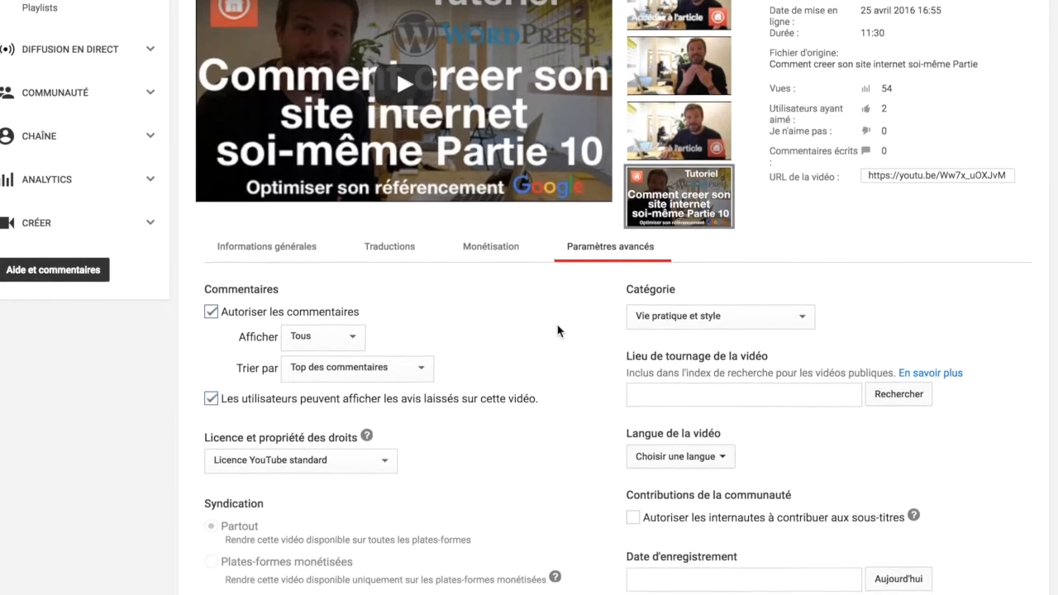
scroll(558, 331, "down", 2)
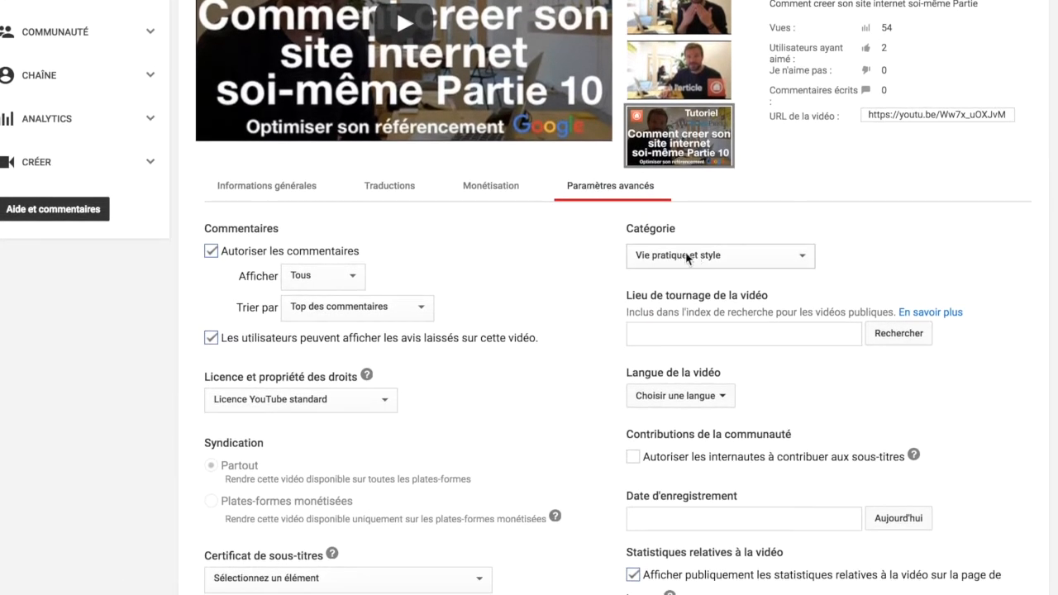
scroll(694, 259, "down", 6)
left_click(677, 220)
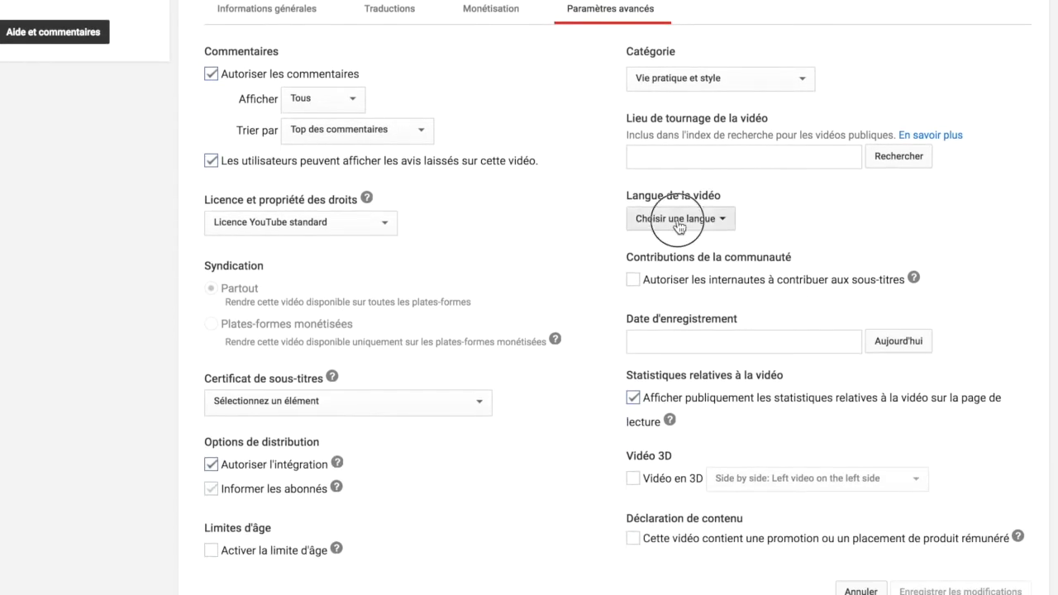
left_click(678, 250)
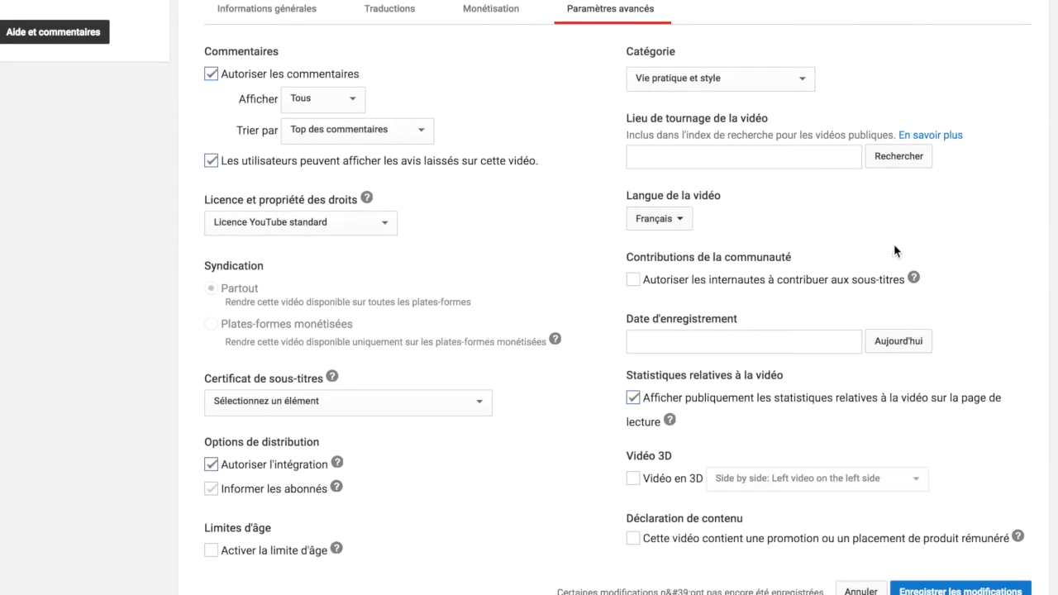
scroll(926, 482, "down", 5)
left_click(965, 439)
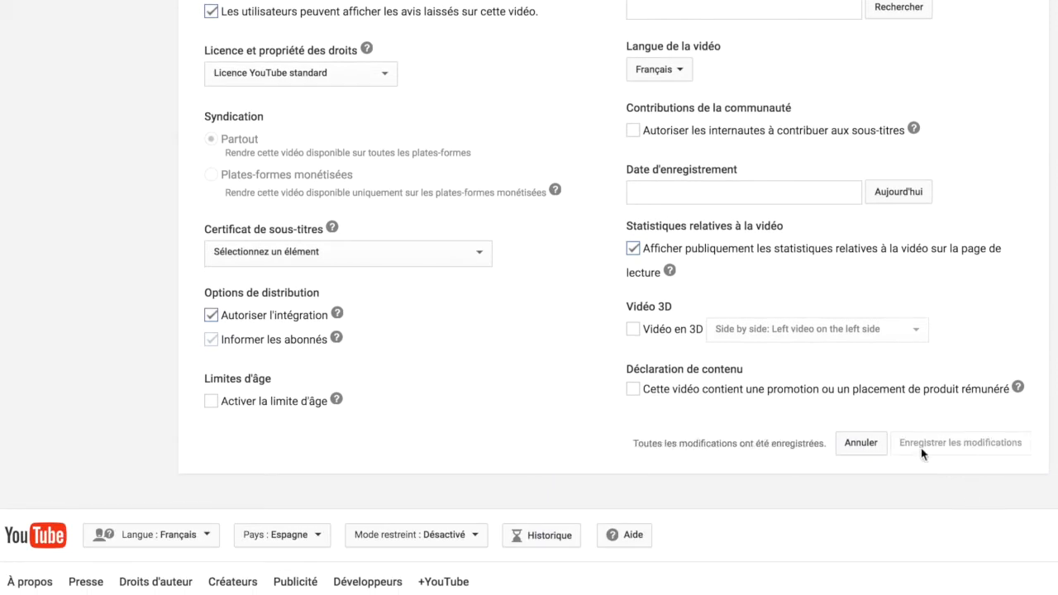
- Open the video's annotations editor and pause the preview near the start
scroll(942, 486, "up", 10)
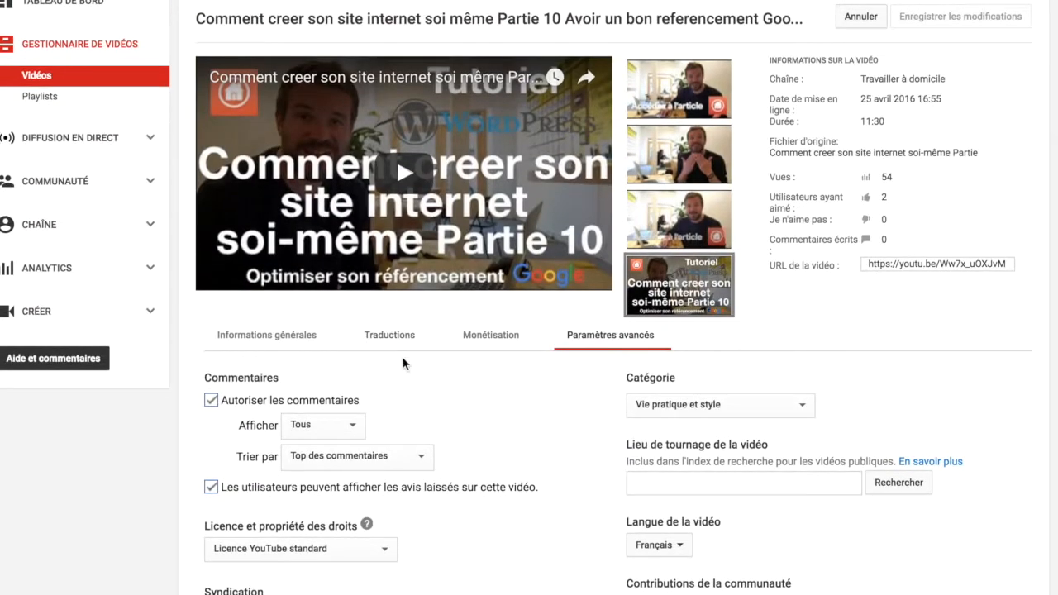
scroll(439, 379, "up", 3)
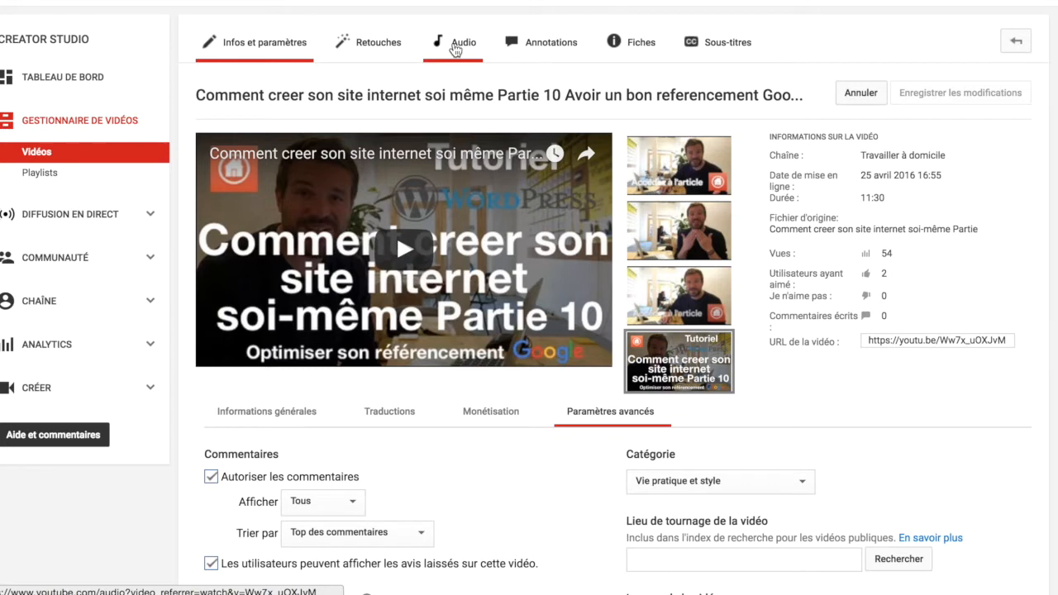
left_click(550, 48)
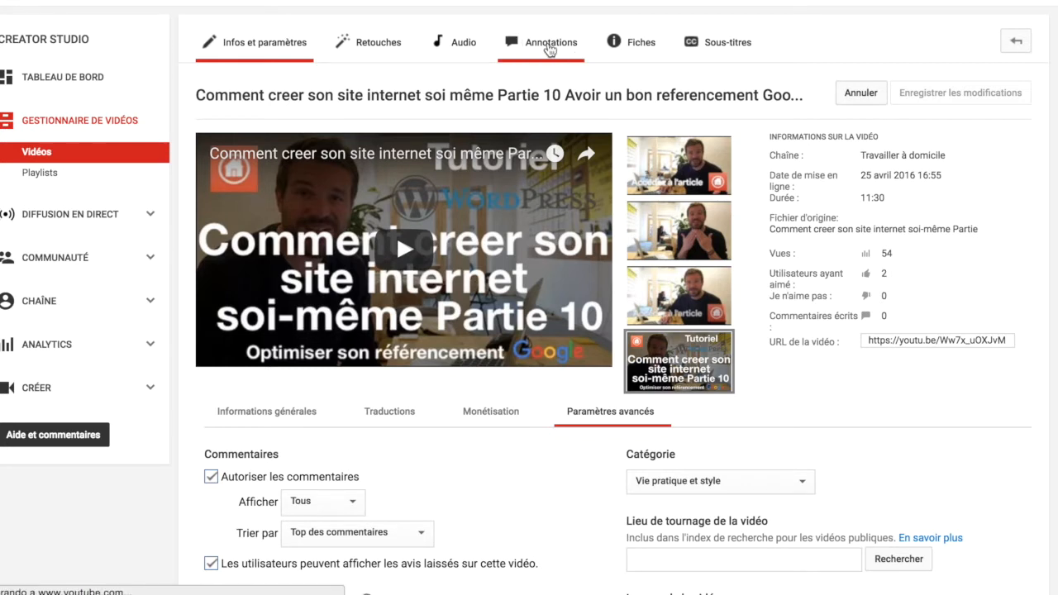
scroll(788, 355, "down", 2)
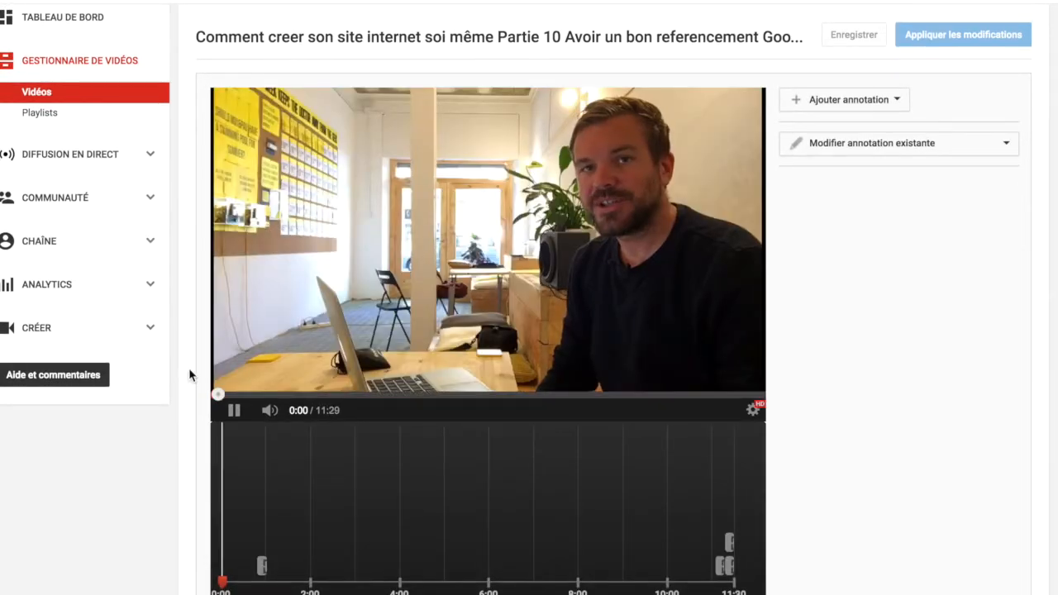
left_click(235, 412)
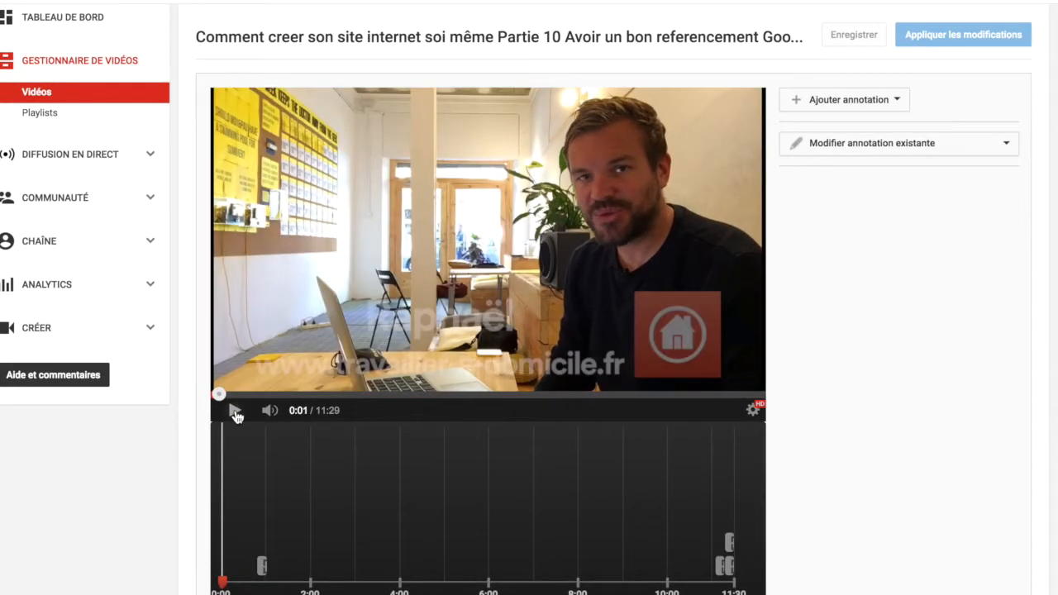
- Move the annotation timeline's playhead to about 0:20 and play the preview from there
scroll(237, 418, "down", 1)
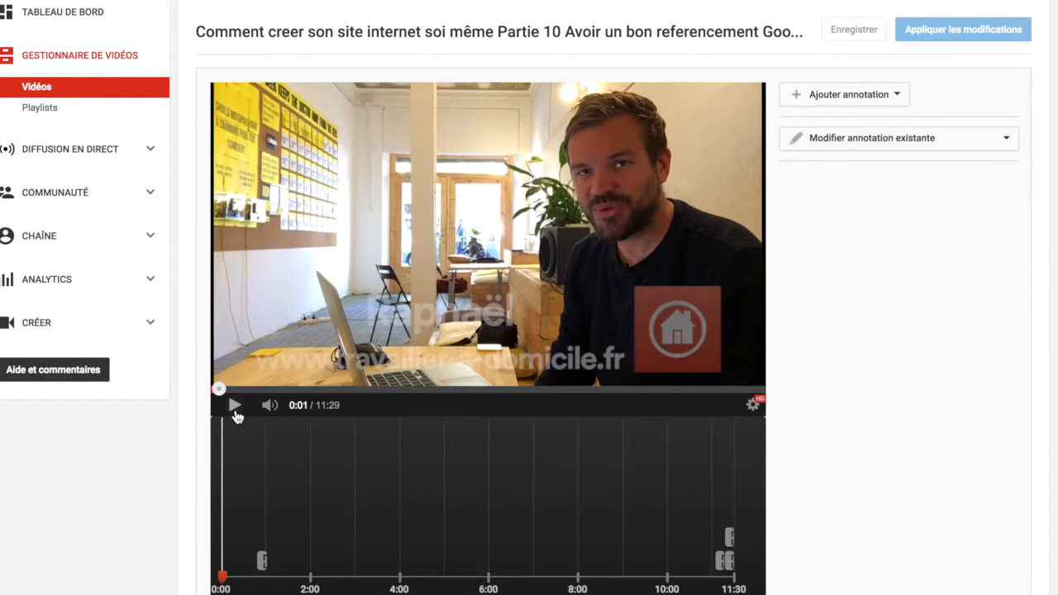
scroll(323, 466, "up", 1)
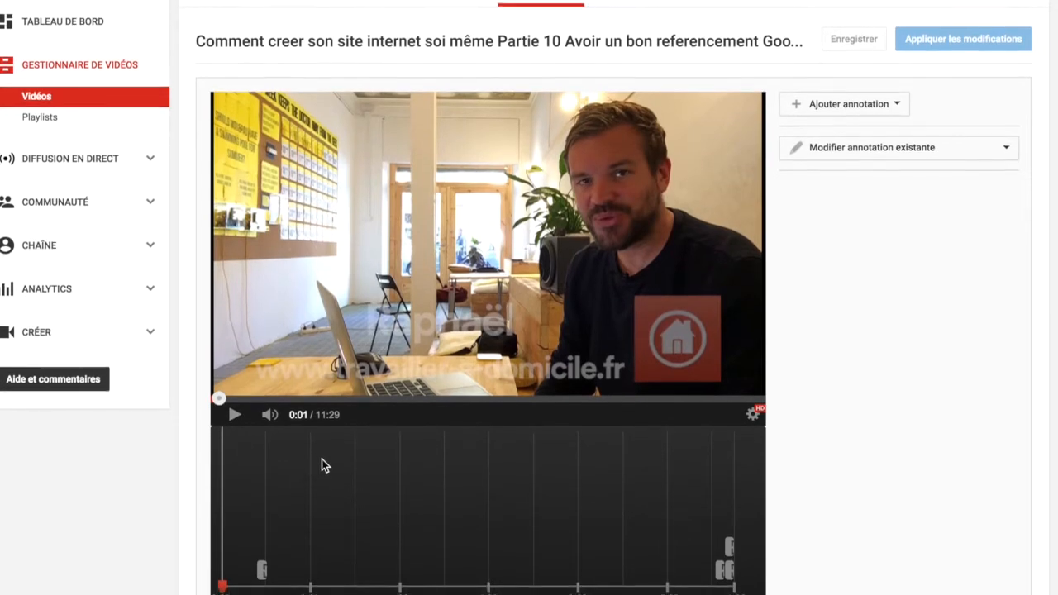
scroll(323, 465, "down", 3)
left_click_drag(226, 550, 234, 552)
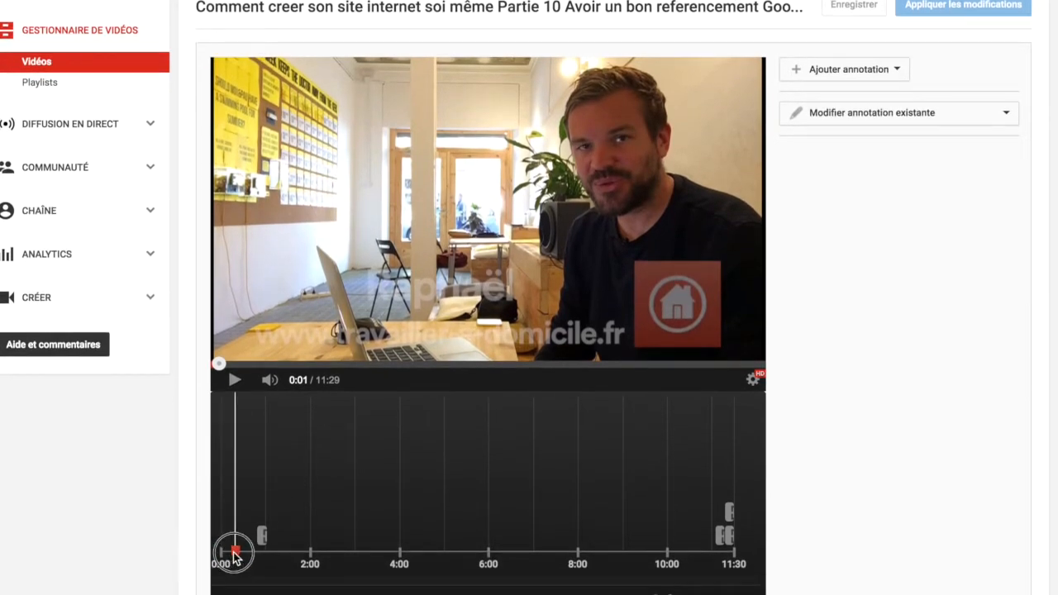
left_click(234, 381)
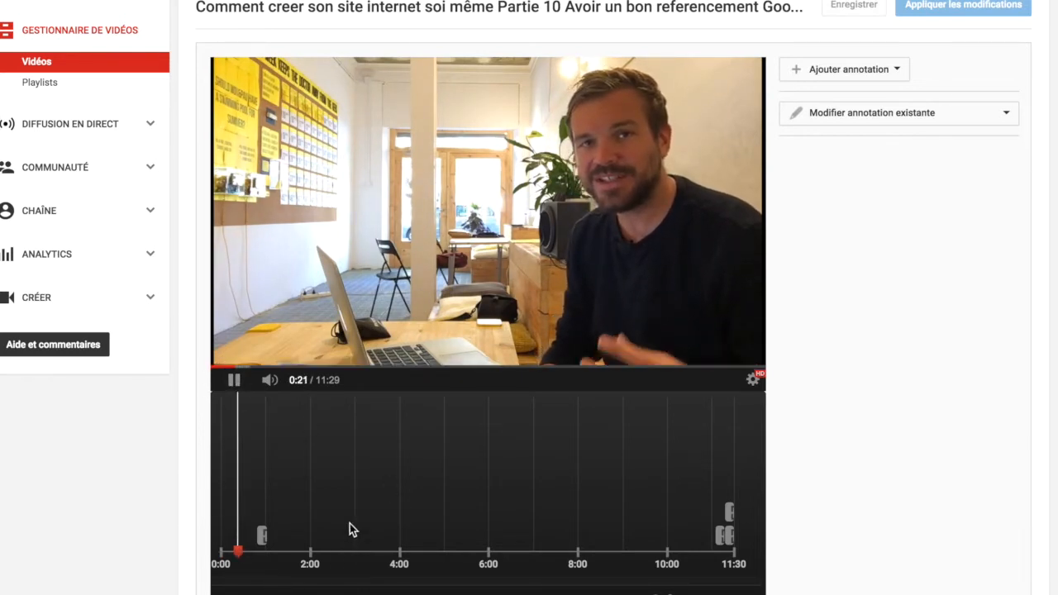
- Pause the preview at 0:23 and add a speech bubble annotation stretched across the lower part of the frame
left_click(236, 382)
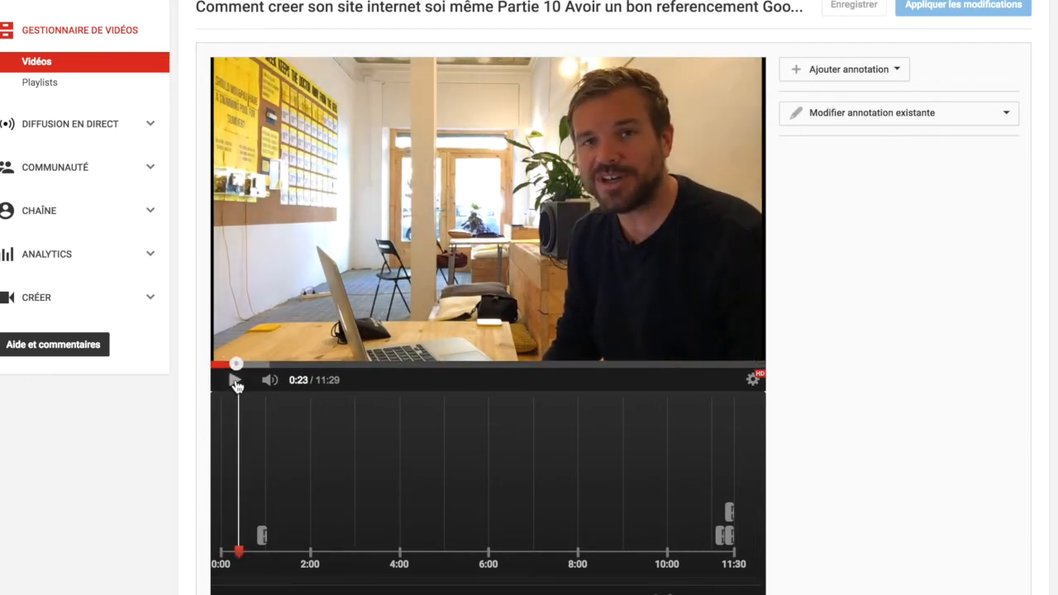
left_click(870, 69)
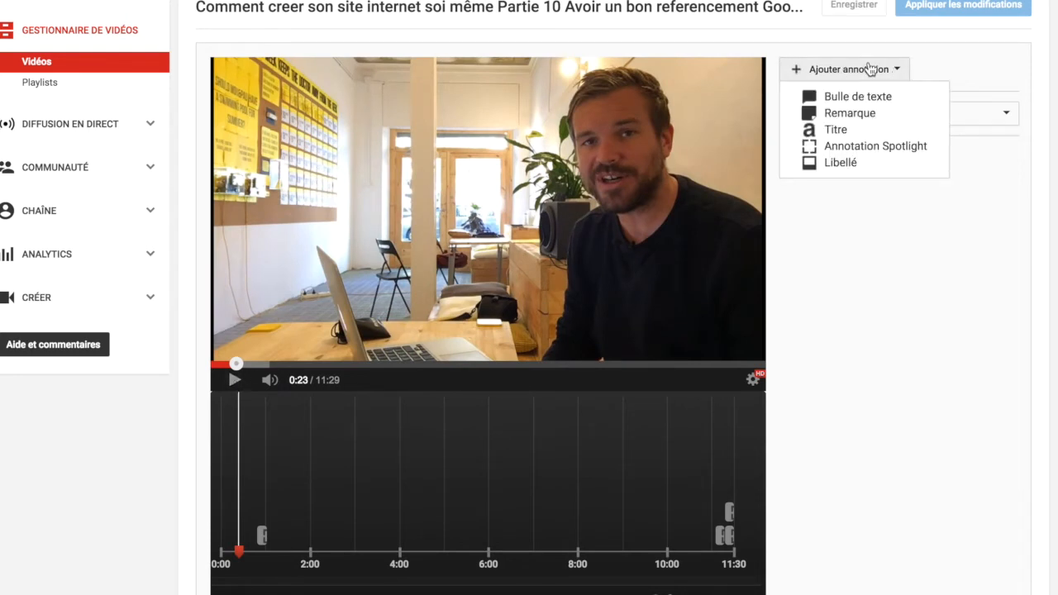
scroll(872, 74, "up", 1)
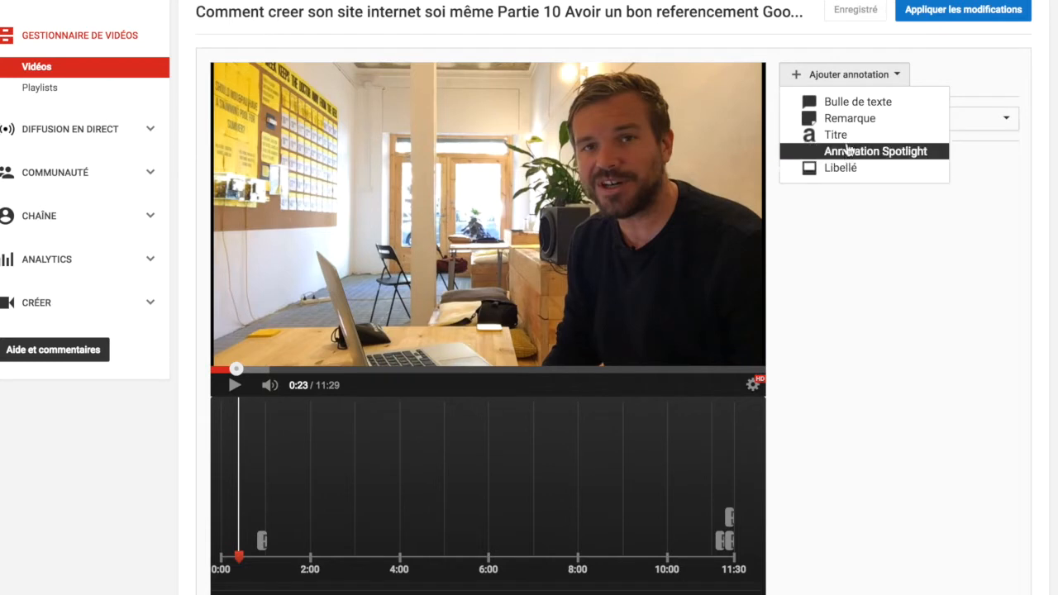
left_click(844, 102)
mouse_move(331, 133)
left_mouse_down()
mouse_move(337, 319)
mouse_move(341, 311)
left_mouse_up()
mouse_move(400, 326)
left_mouse_down()
mouse_move(698, 347)
mouse_move(715, 338)
left_mouse_up()
- Enter "lien d'exemple" as the speech bubble's text and set its font size to 28
left_click(846, 224)
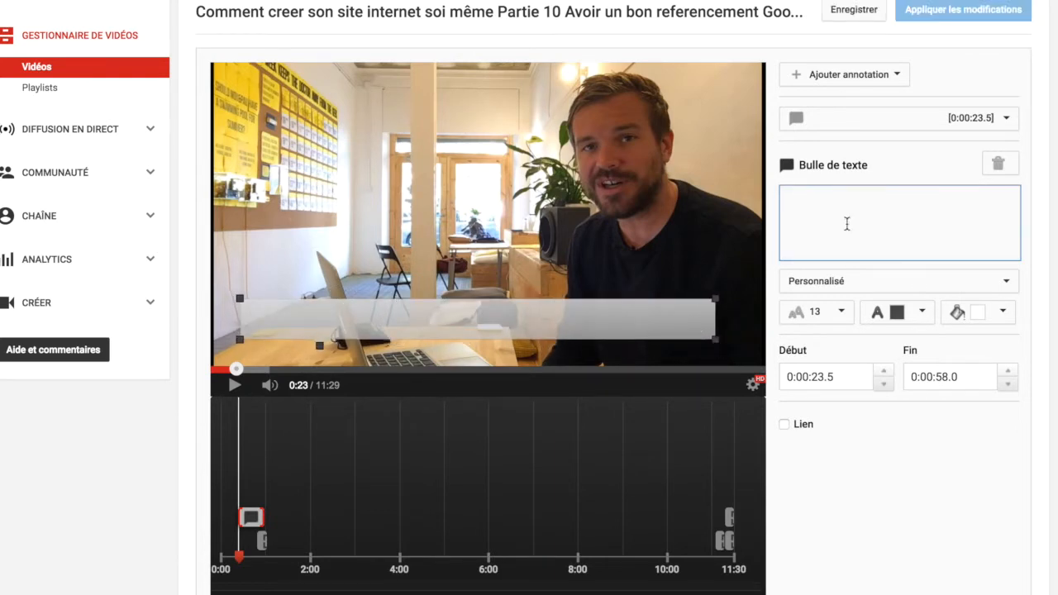
type("lien d'exemple")
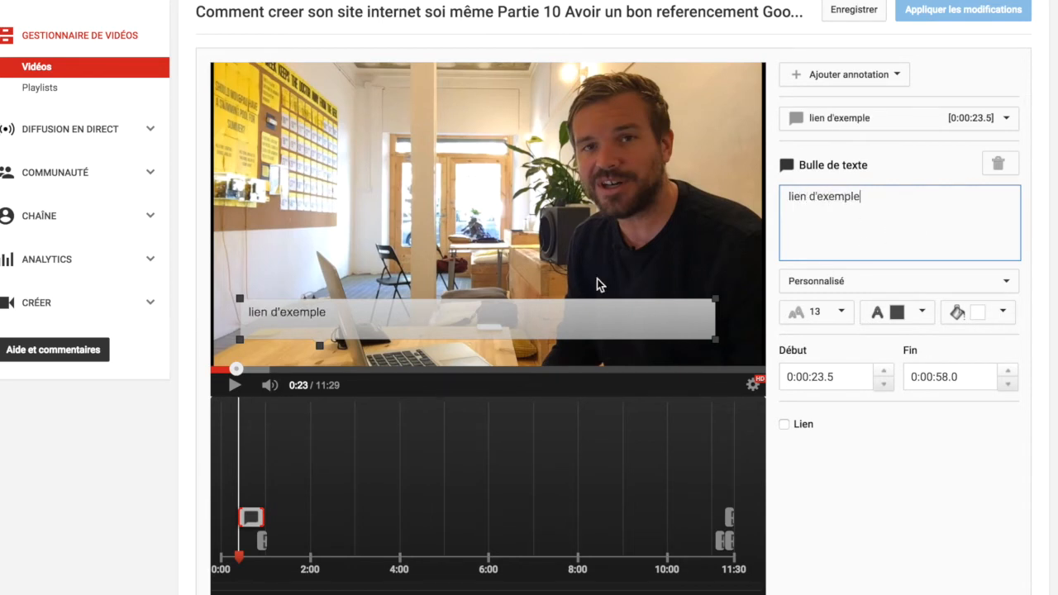
triple_click(806, 196)
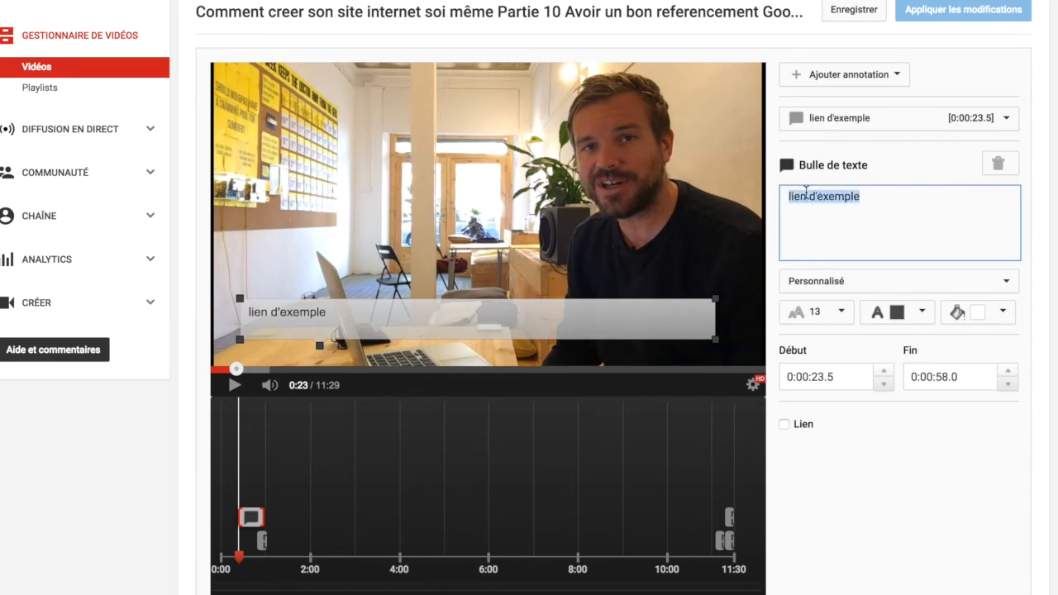
left_click(835, 314)
left_click(821, 414)
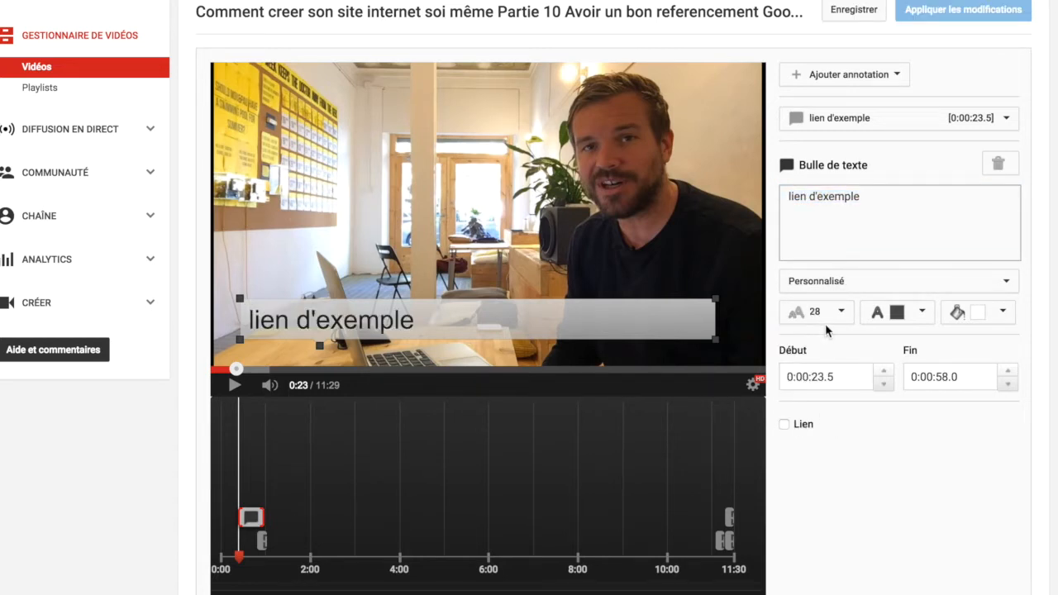
- Try white as the speech bubble's text colour, then set the text to black
left_click(918, 317)
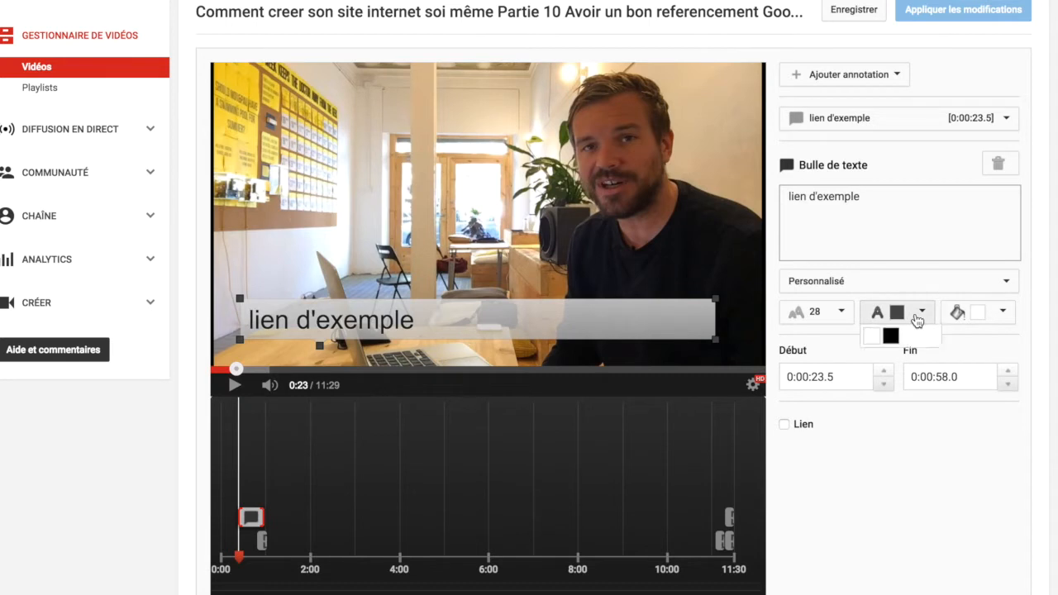
left_click(872, 337)
left_click(912, 317)
left_click(891, 337)
left_click(914, 322)
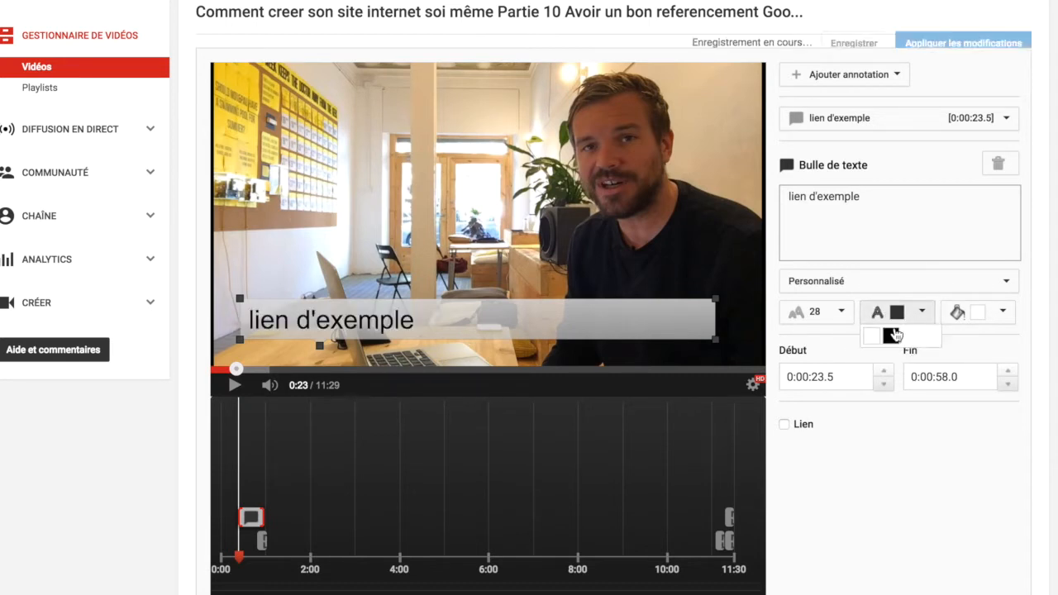
left_click(874, 334)
left_click(925, 313)
left_click(891, 337)
- Try red and yellow backgrounds on the speech bubble, then set its background to white
left_click(992, 321)
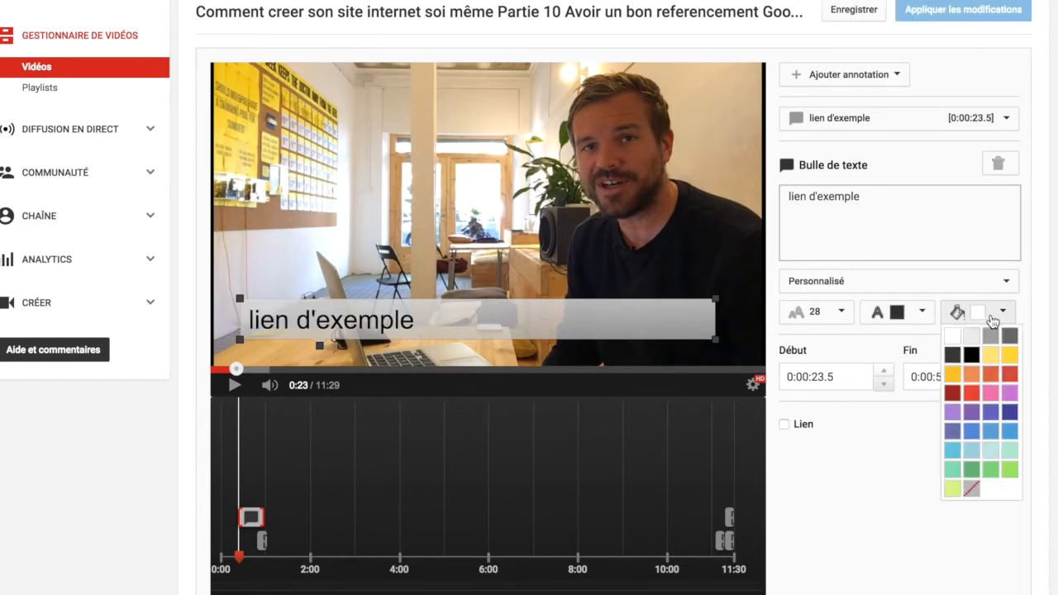
left_click(973, 395)
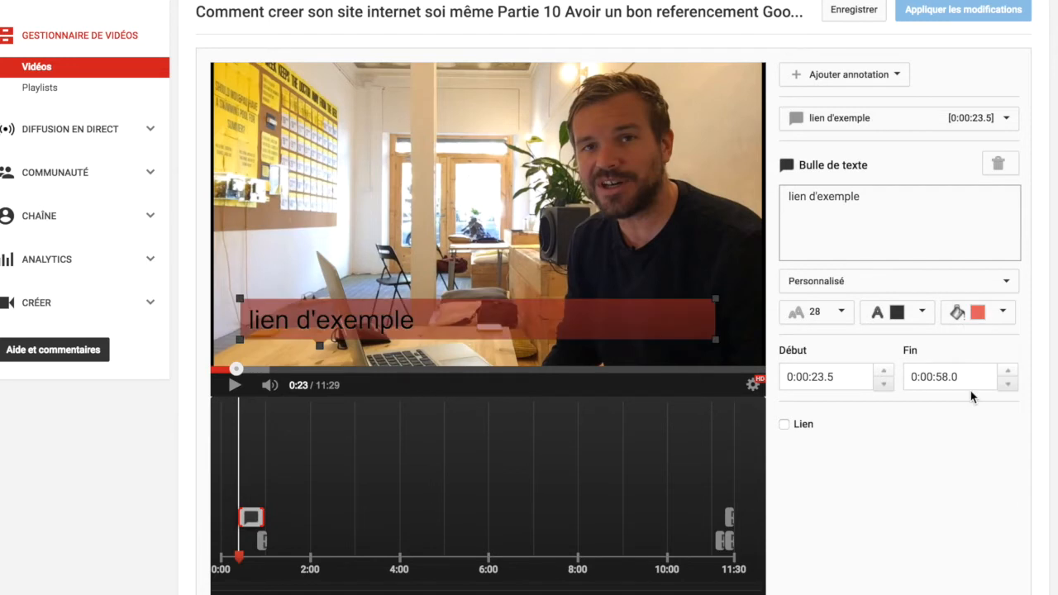
left_click(1002, 319)
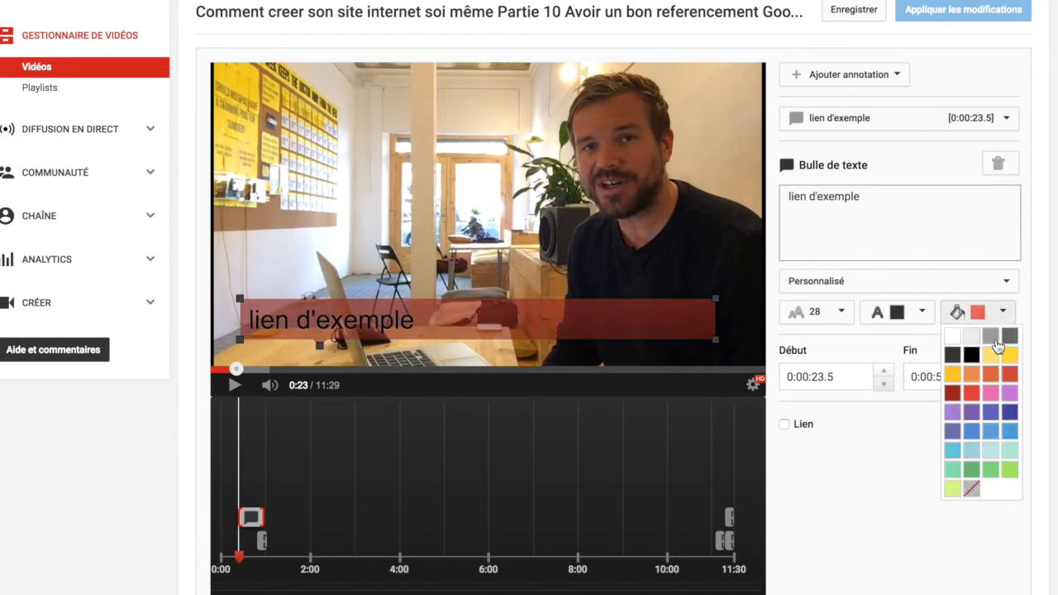
left_click(1005, 356)
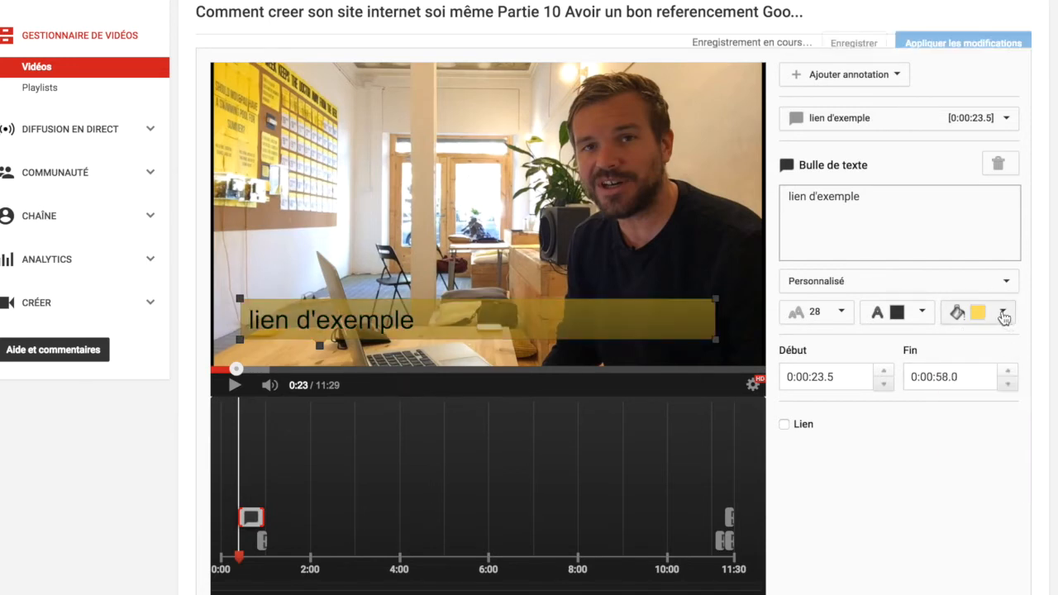
left_click(1002, 317)
left_click(955, 335)
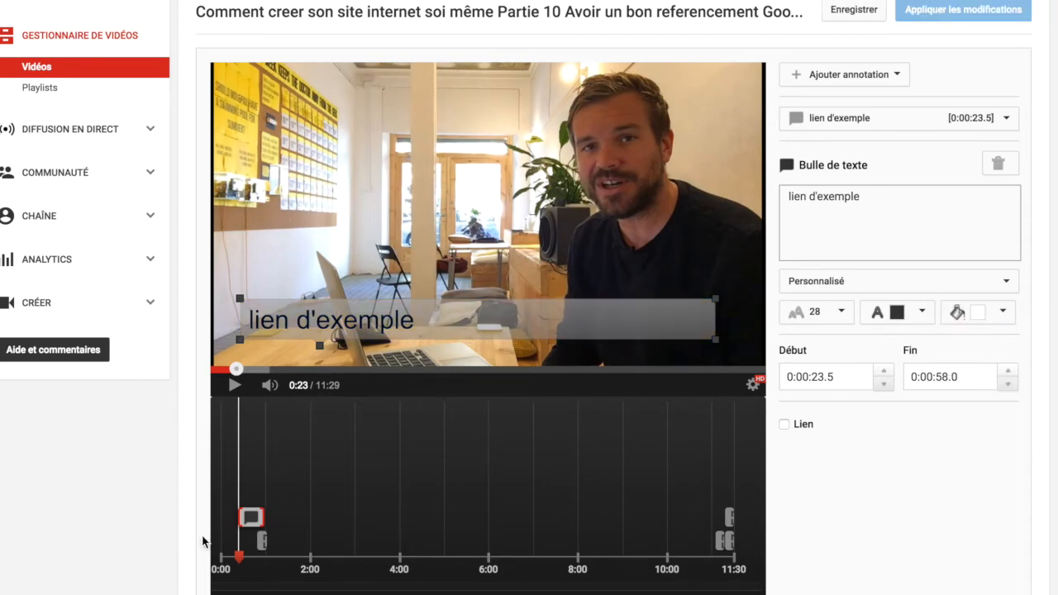
- Shorten the speech bubble on the timeline to end at 0:00:40.9 and enlarge the timeline scale
mouse_move(263, 517)
left_mouse_down()
mouse_move(248, 517)
mouse_move(337, 515)
mouse_move(248, 517)
left_mouse_up()
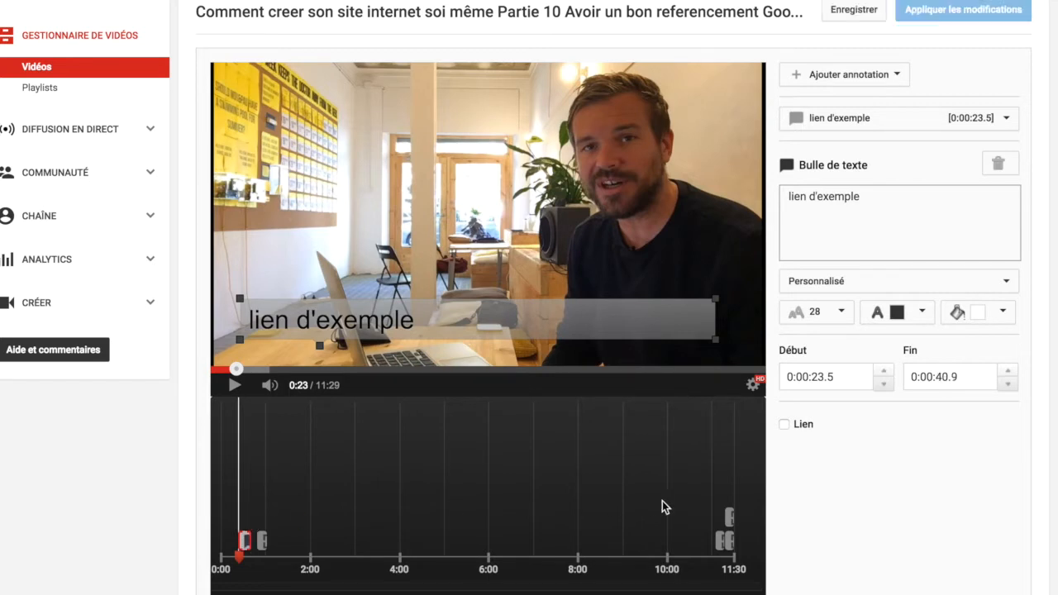
scroll(762, 445, "down", 2)
left_click_drag(673, 527, 702, 520)
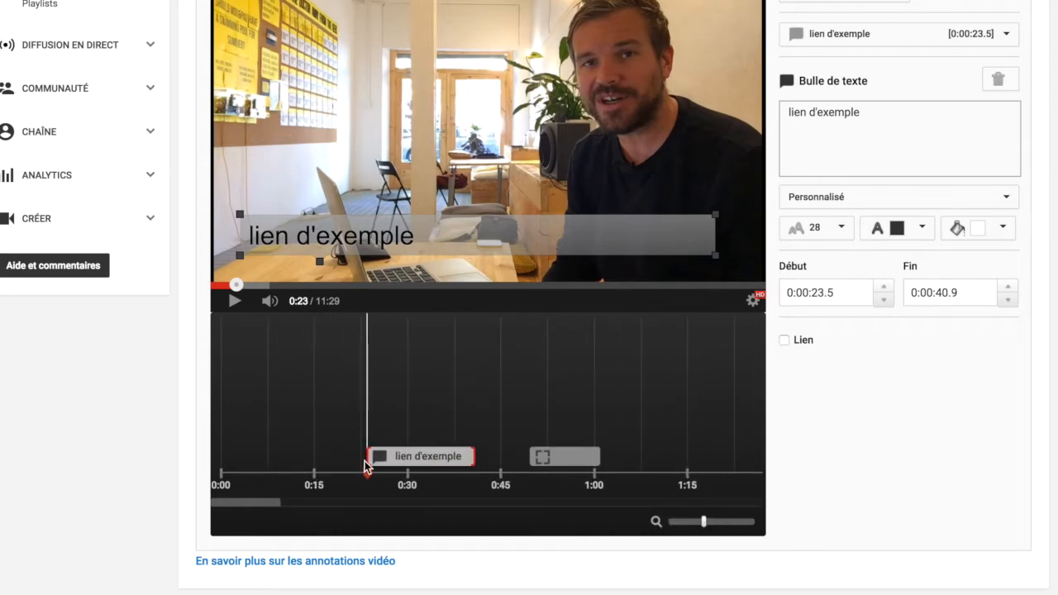
- Play the preview from just before the speech bubble, pause it at 0:29, and shorten the bubble to end at 0:00:29.2
left_click(354, 471)
left_click(235, 304)
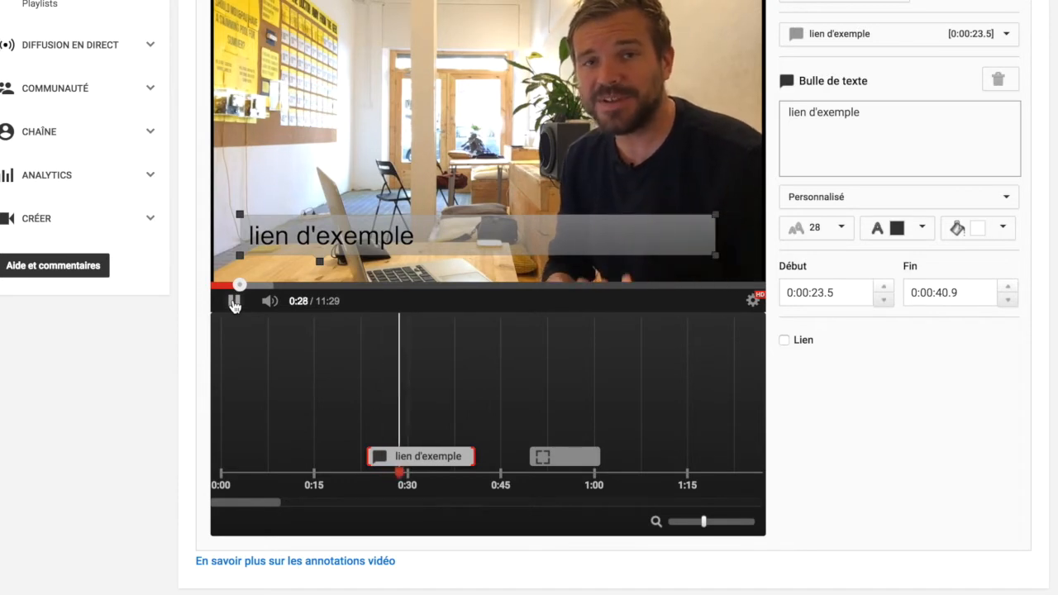
left_click(234, 305)
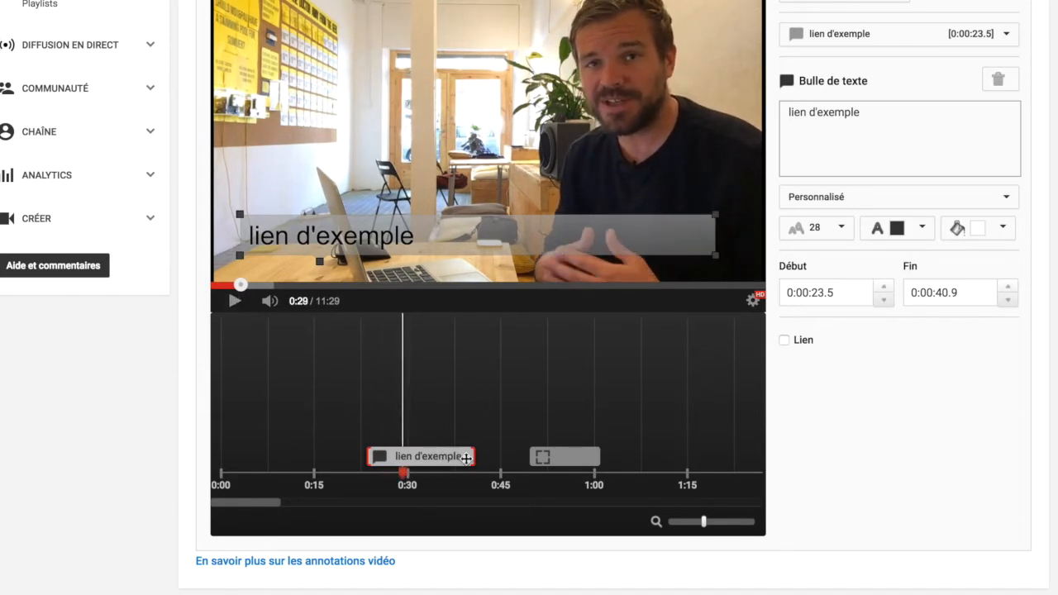
mouse_move(474, 457)
left_mouse_down()
mouse_move(401, 457)
mouse_move(380, 476)
left_mouse_up()
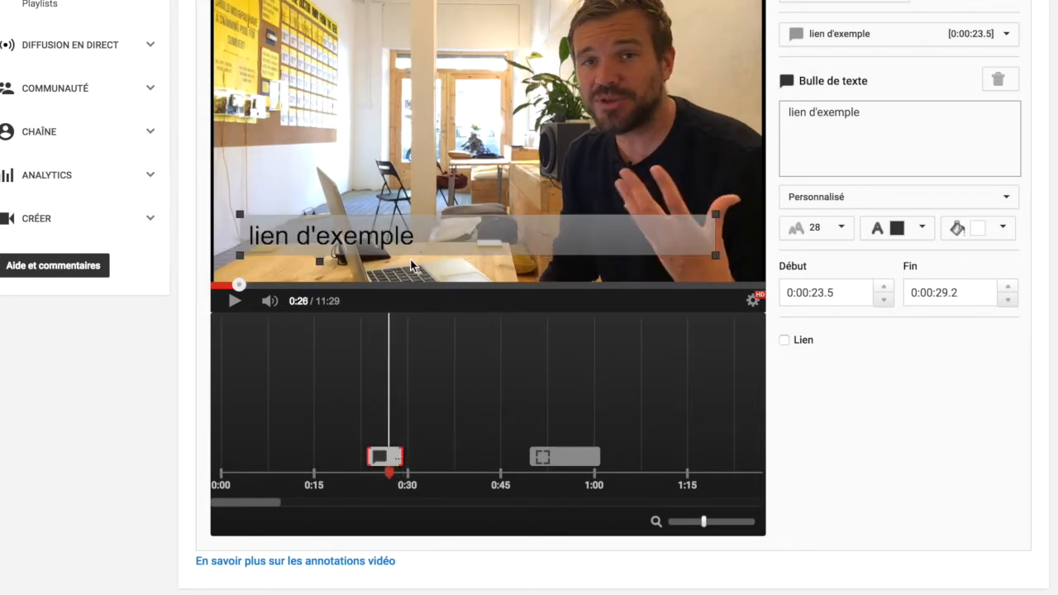
- Enable a link on the speech bubble, set its type to Site Web associé, and activate the URL field
left_click(785, 340)
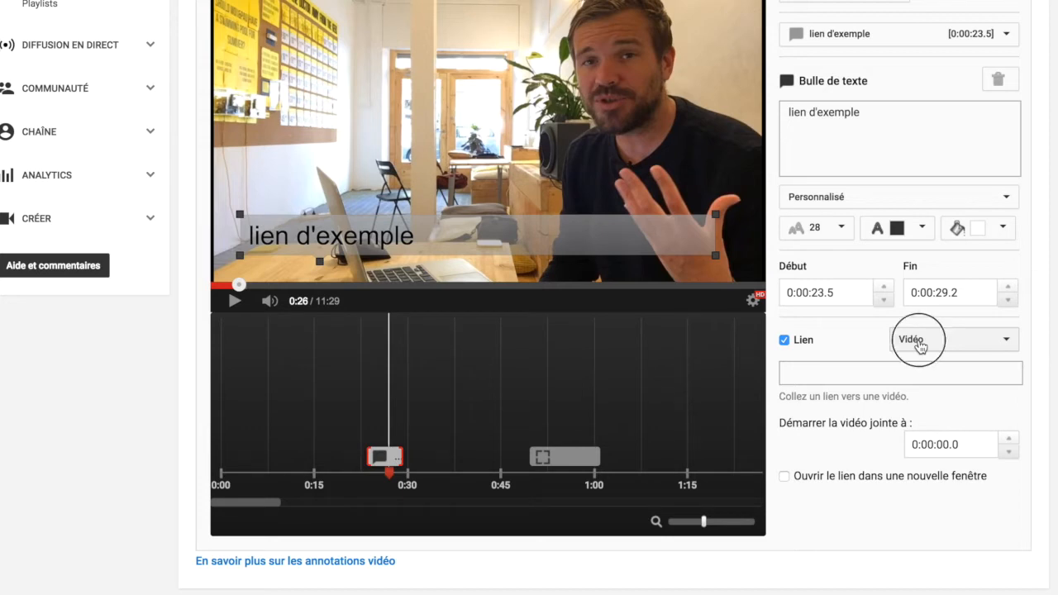
left_click(920, 345)
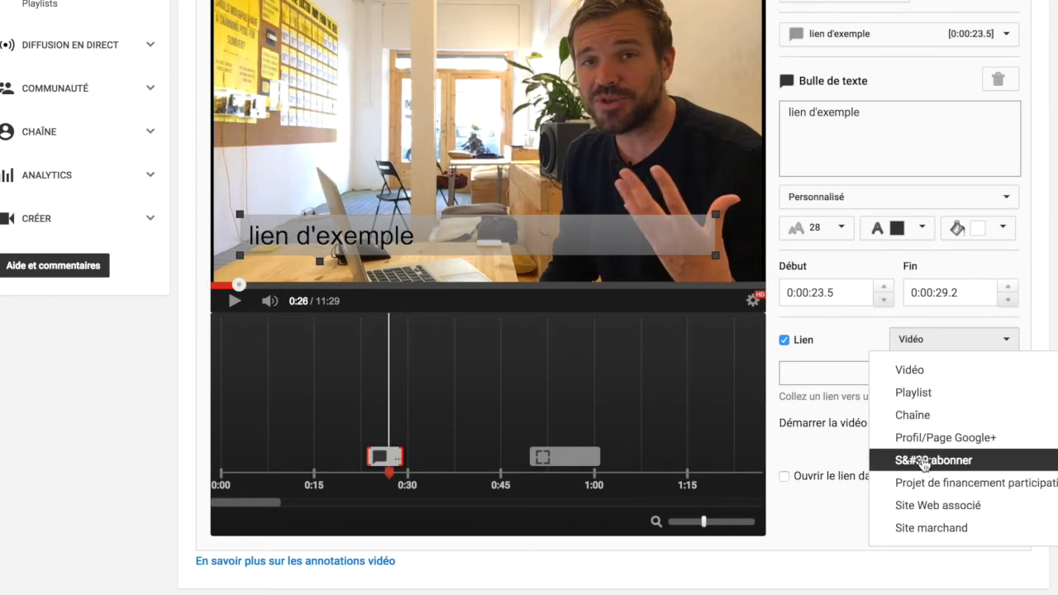
left_click(922, 505)
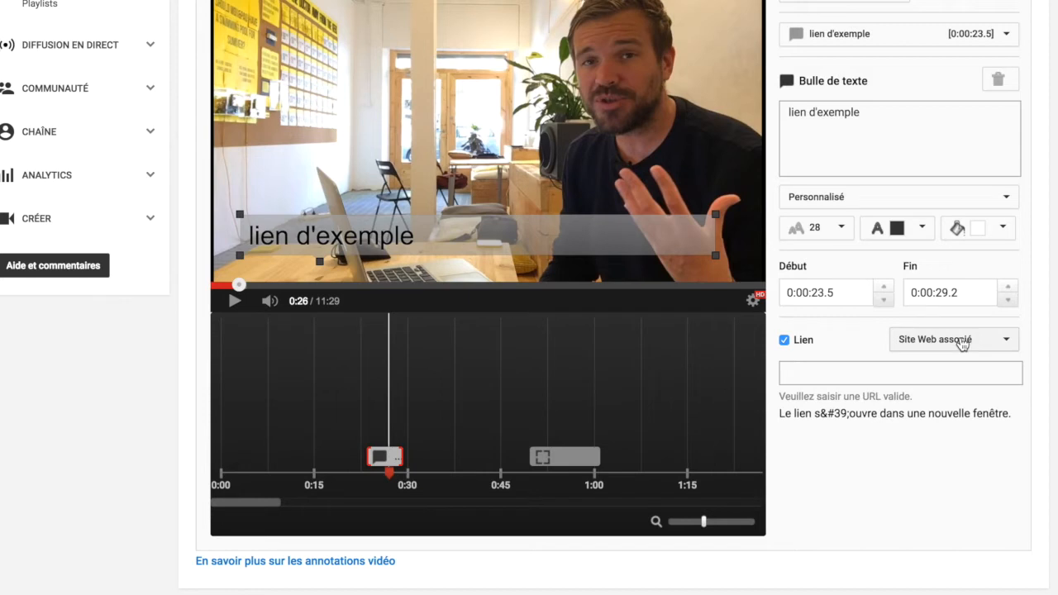
left_click(824, 374)
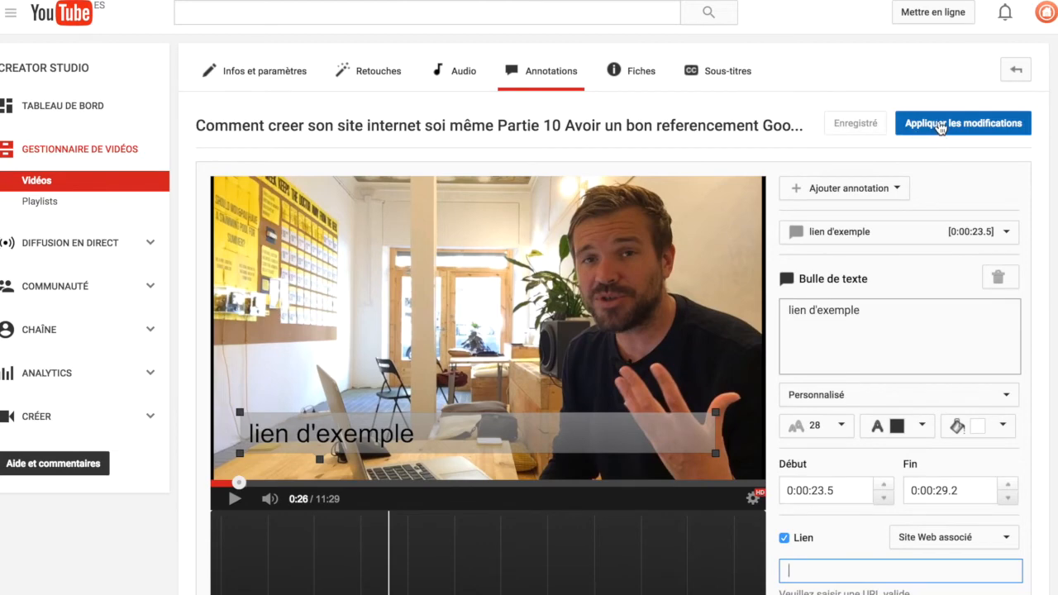
scroll(940, 126, "down", 2)
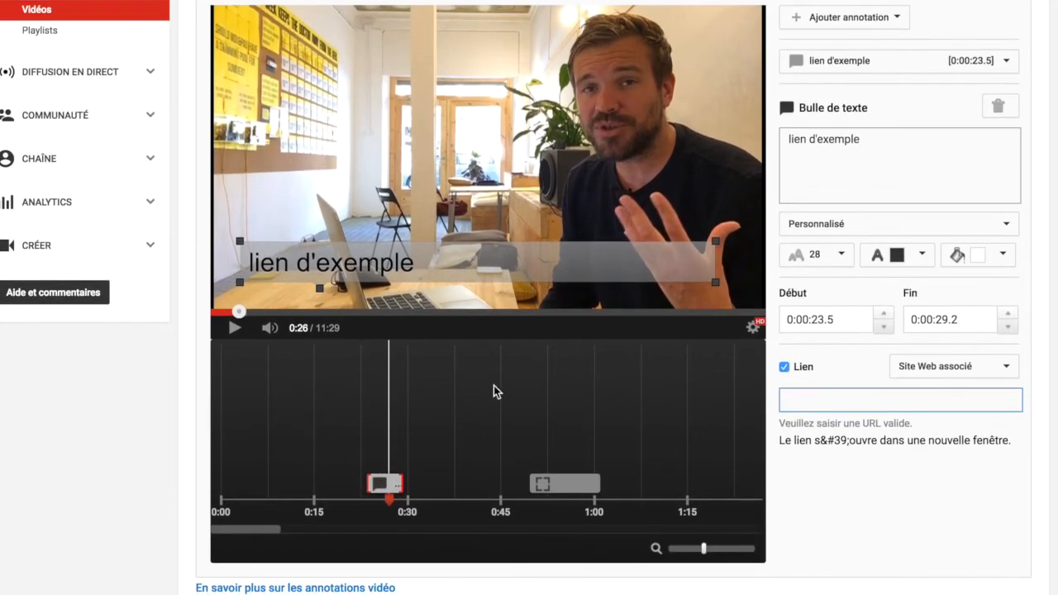
- Shift the speech bubble on the timeline to start at 0:00:27.0, and view the Spotlight annotation's settings
mouse_move(385, 484)
left_mouse_down()
mouse_move(308, 486)
mouse_move(411, 490)
left_mouse_up()
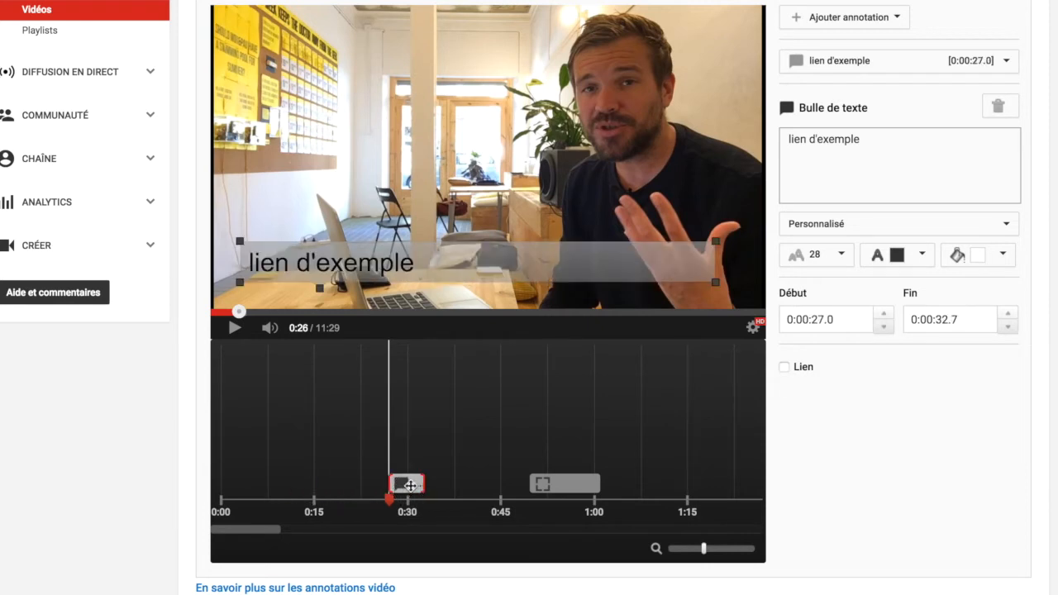
left_click(491, 437)
left_click(557, 486)
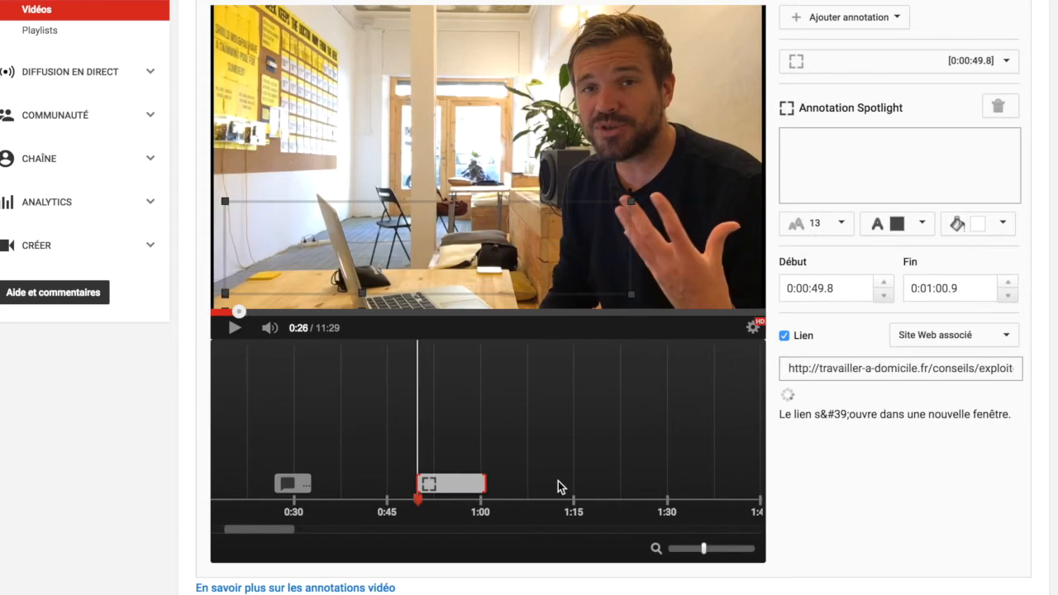
- Delete the "lien d'exemple" speech bubble annotation
left_click(288, 487)
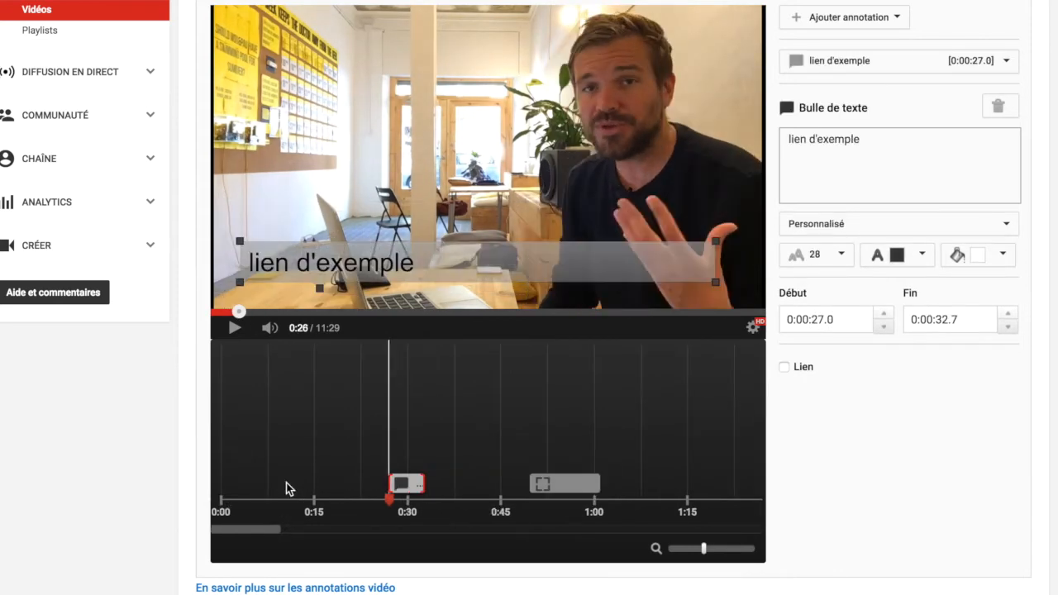
left_click(1001, 107)
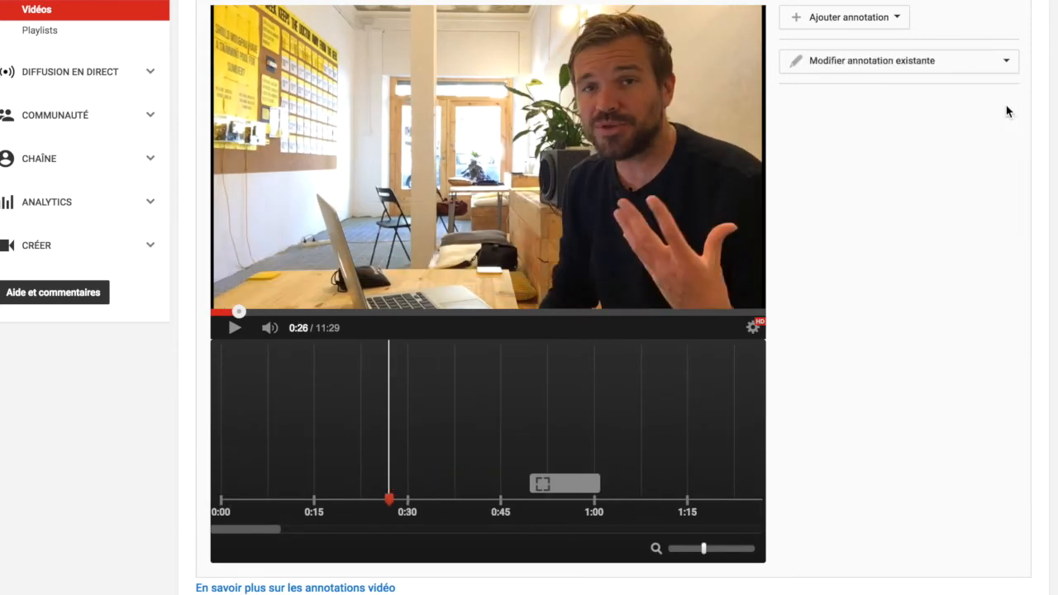
- Open the video's cards editor, pause the preview, and move the timeline's playhead to 0:55
scroll(783, 344, "up", 3)
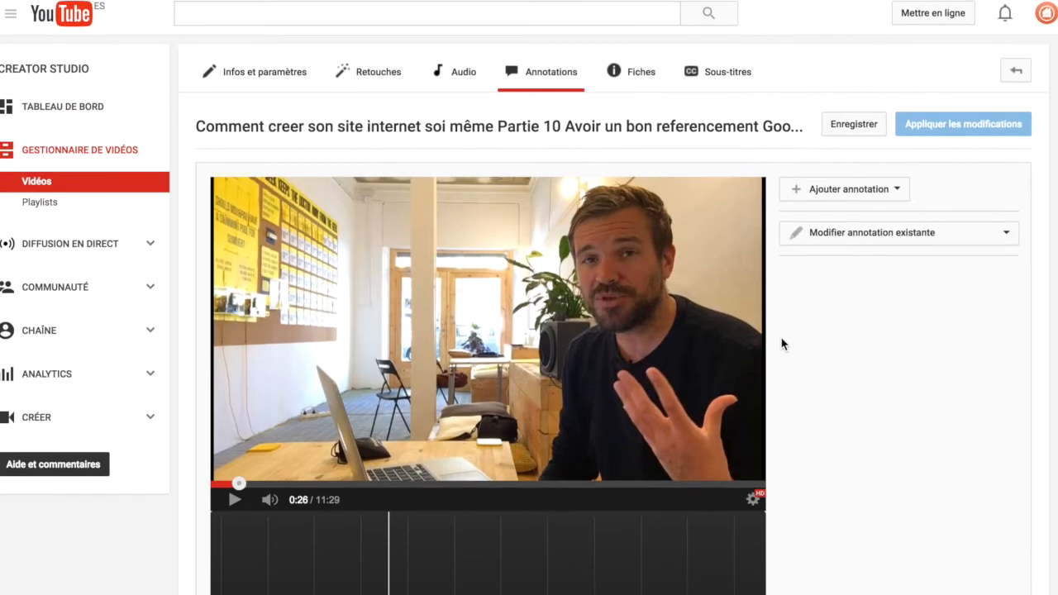
left_click(637, 79)
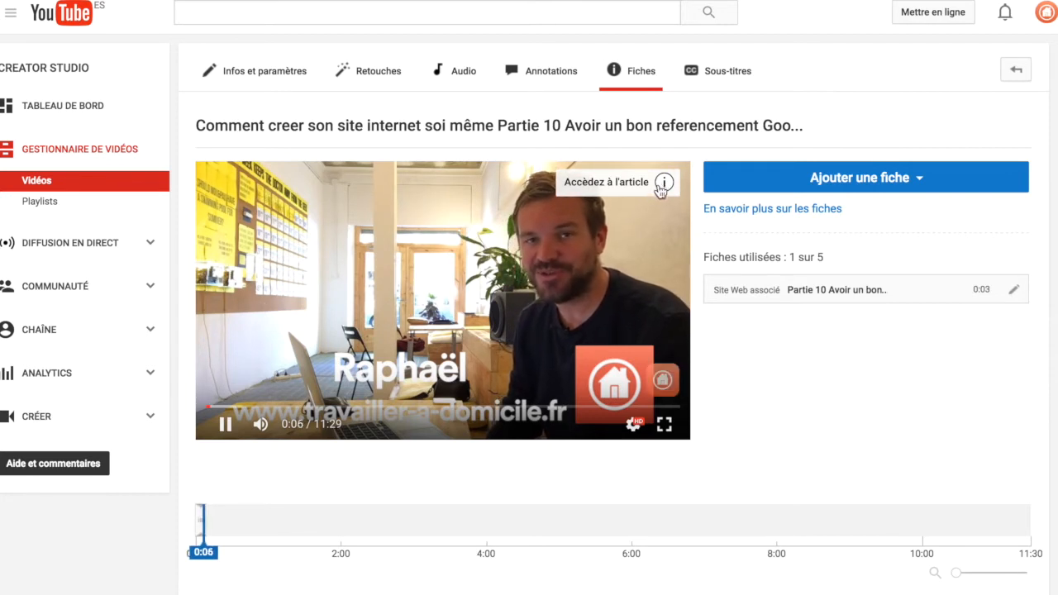
left_click(225, 425)
left_click(204, 554)
mouse_move(204, 556)
left_mouse_down()
mouse_move(276, 566)
mouse_move(264, 566)
left_mouse_up()
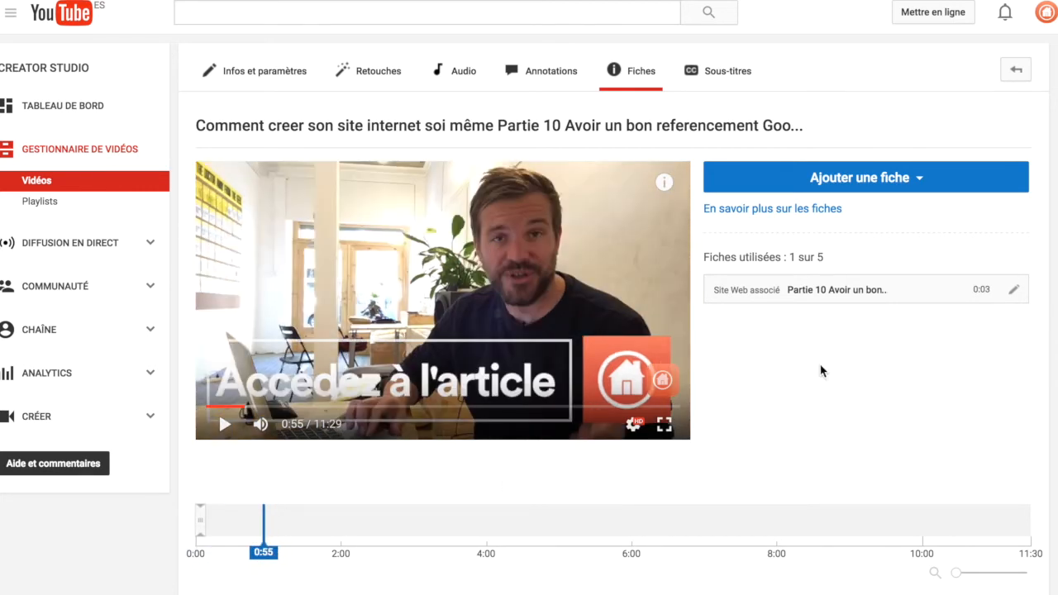
left_click(883, 179)
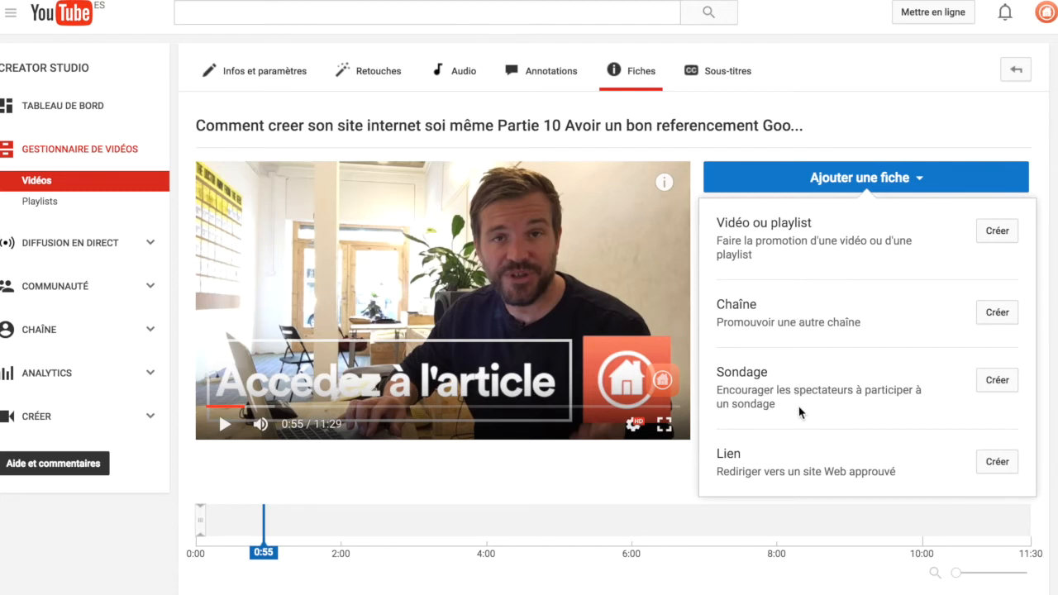
left_click(998, 463)
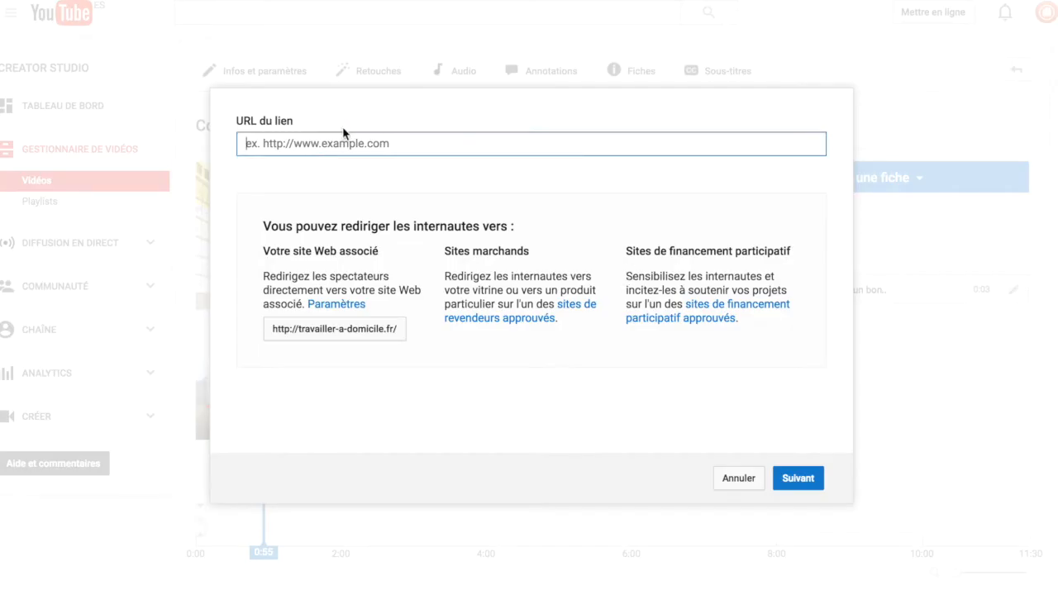
type("www")
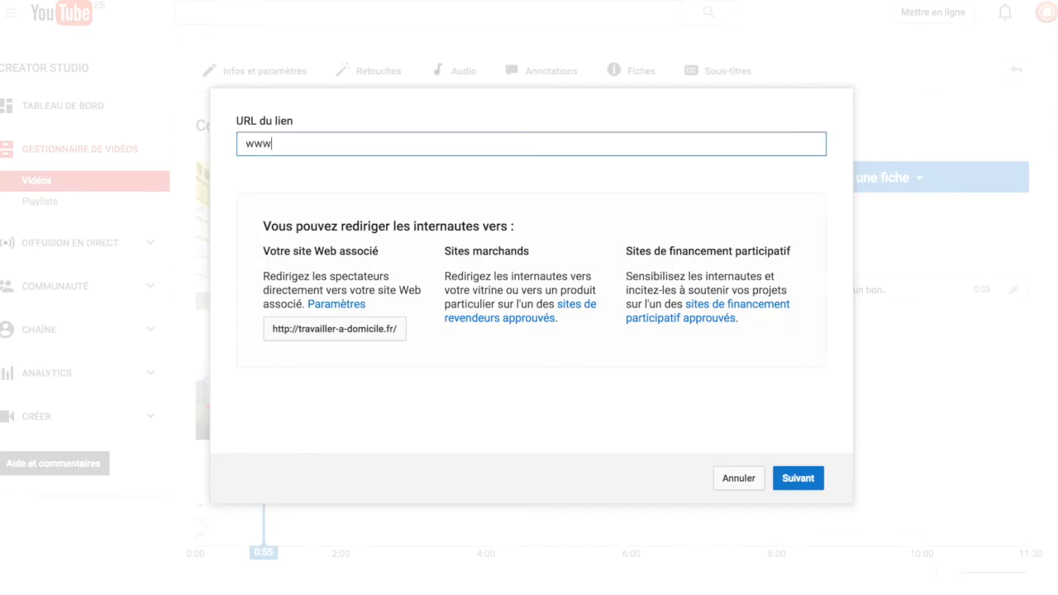
type(".monsite.com")
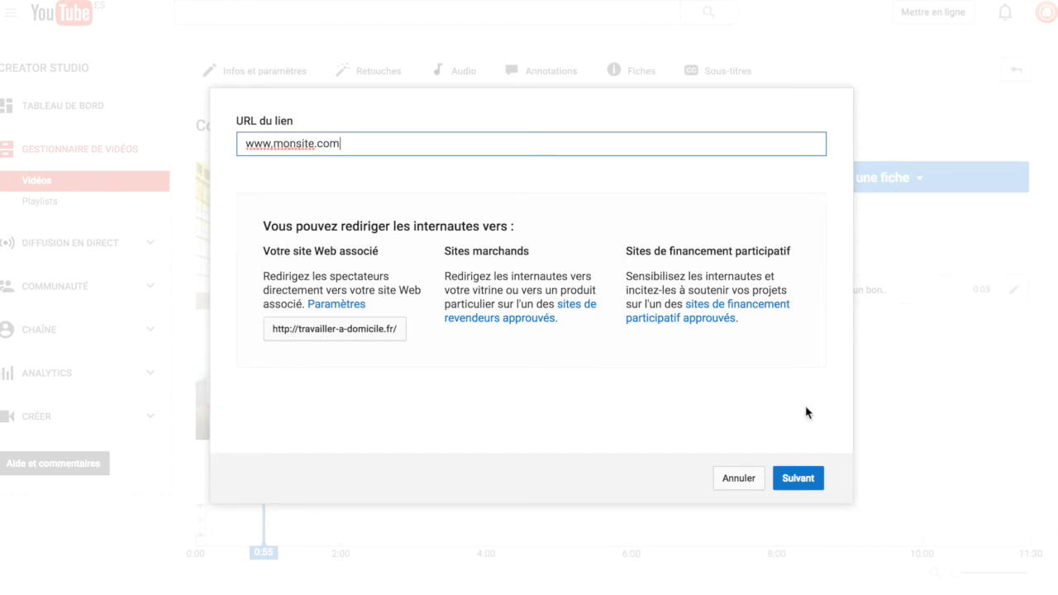
left_click(797, 477)
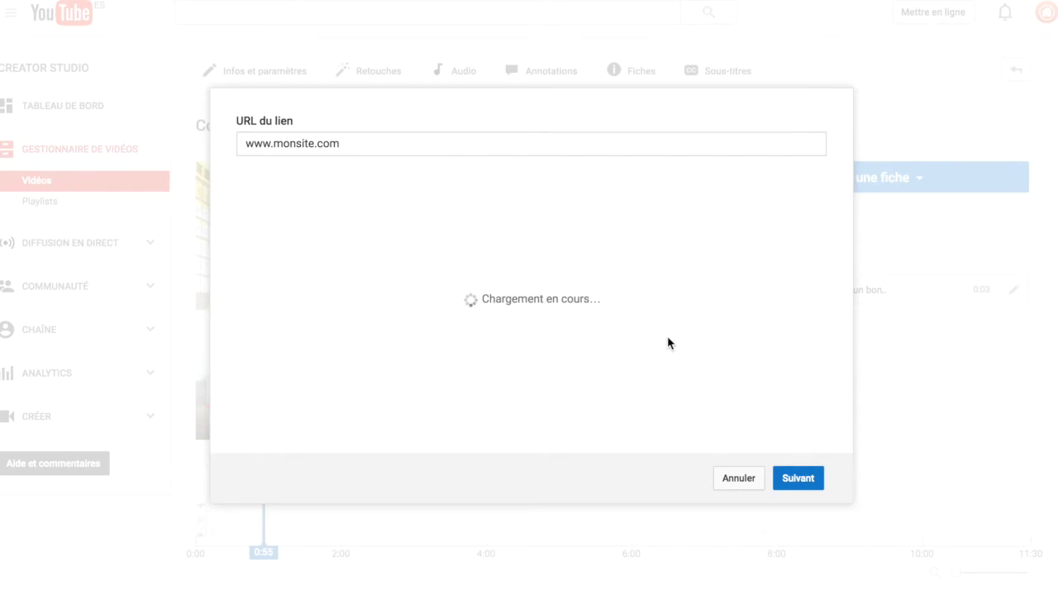
double_click(314, 143)
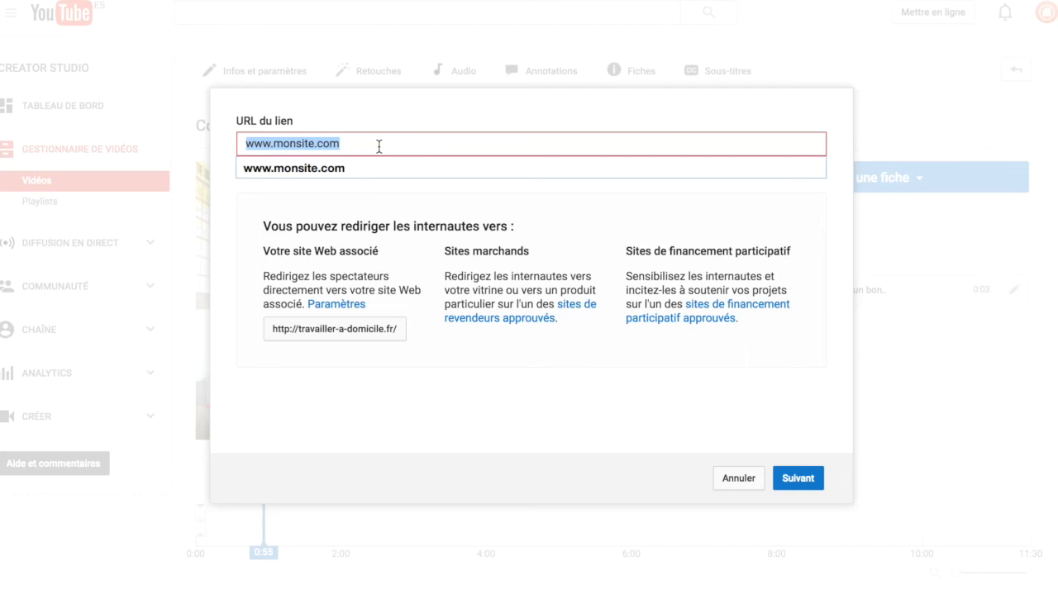
left_click(738, 478)
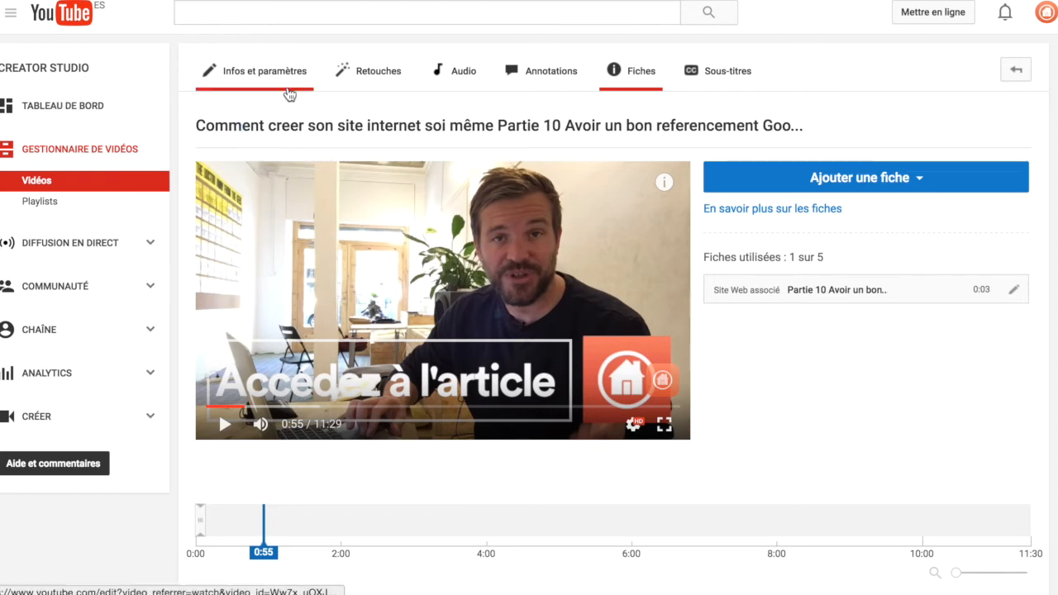
- Open the video's watch page from its title and pause the playback
left_click(370, 126)
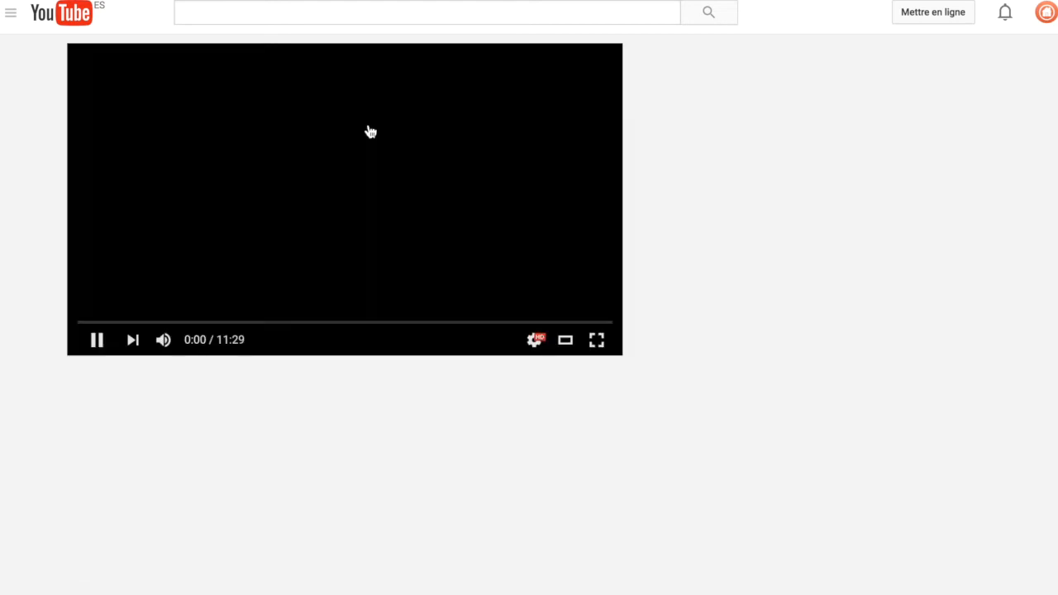
left_click(97, 342)
scroll(6, 258, "down", 1)
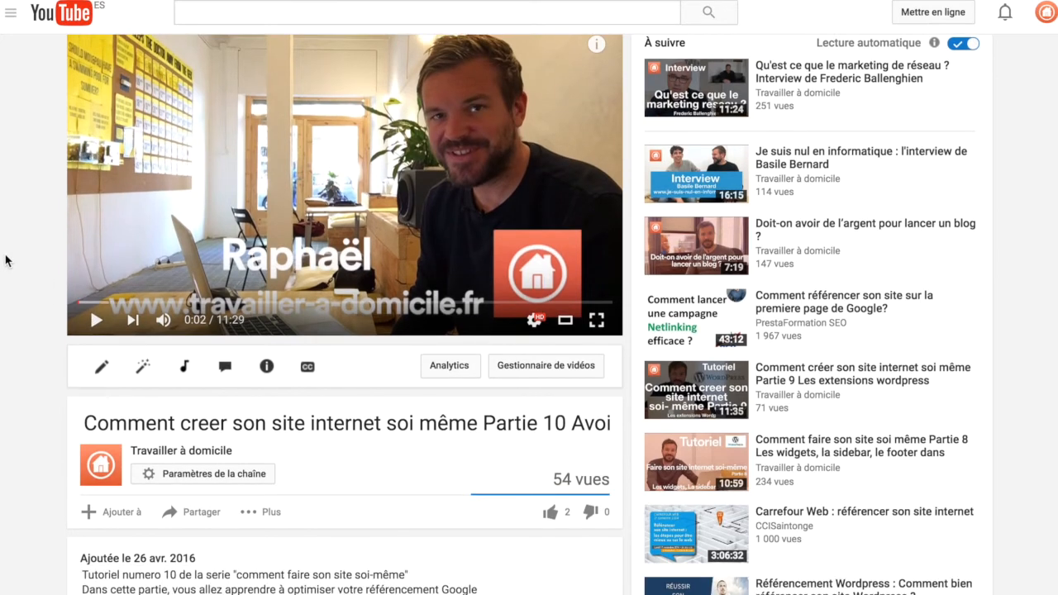
scroll(6, 261, "down", 3)
scroll(6, 261, "up", 3)
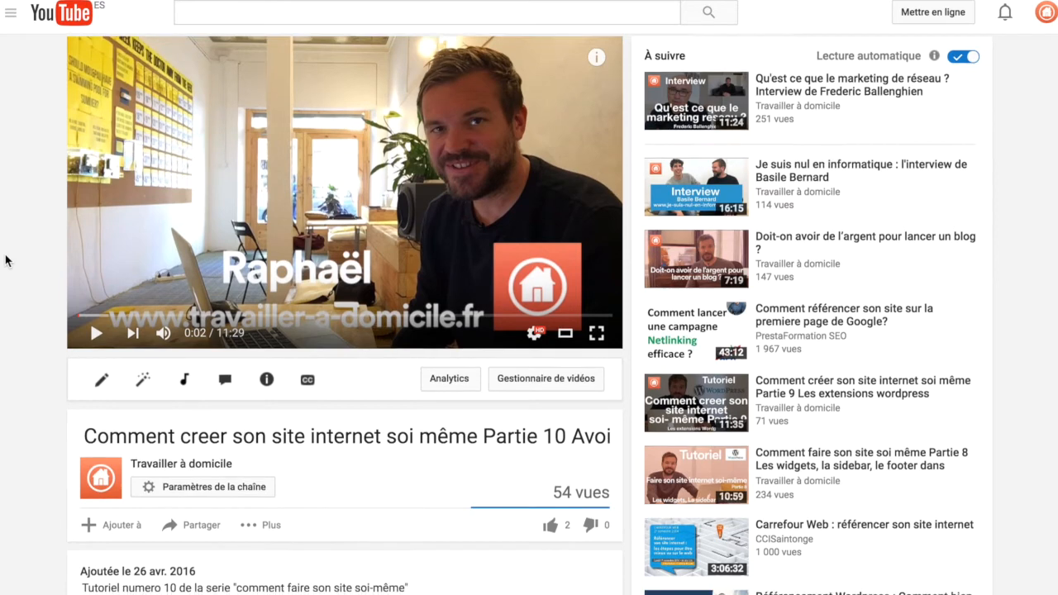
scroll(6, 258, "down", 3)
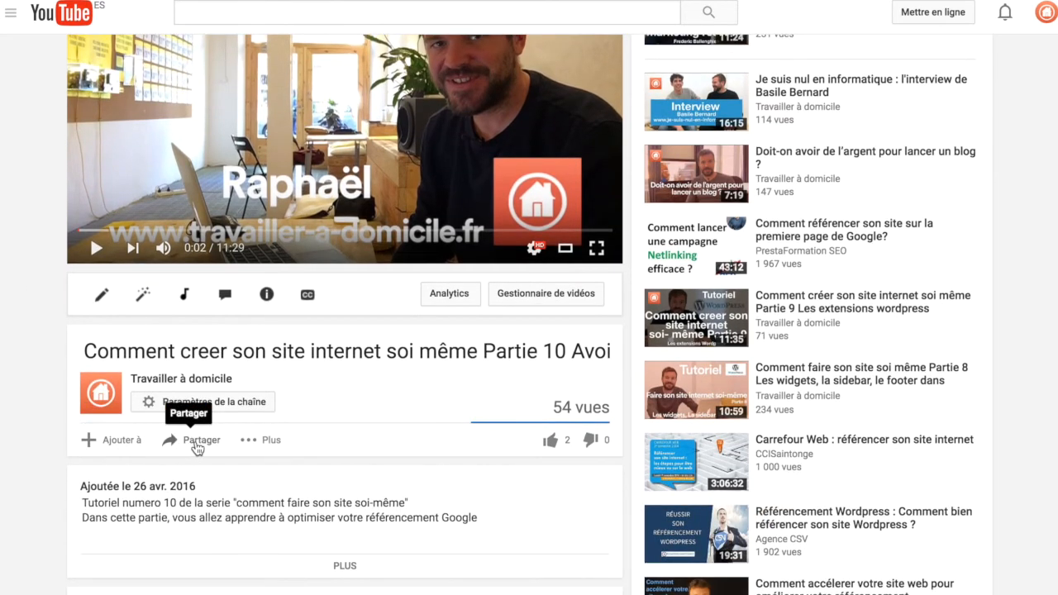
- Open the video's sharing options and bring up its embed code with the additional embed settings expanded
left_click(192, 444)
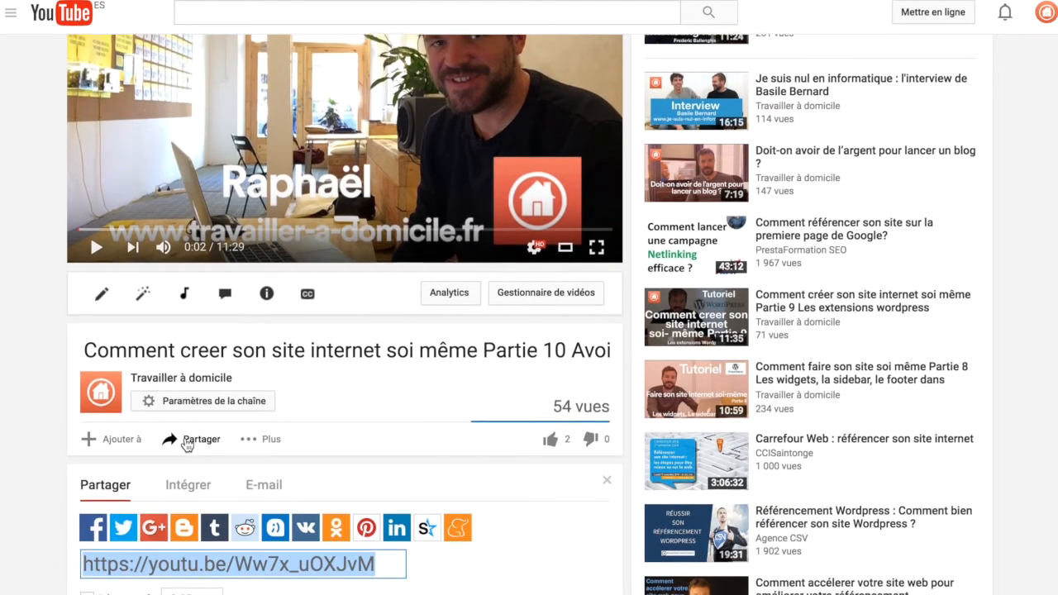
scroll(186, 438, "down", 2)
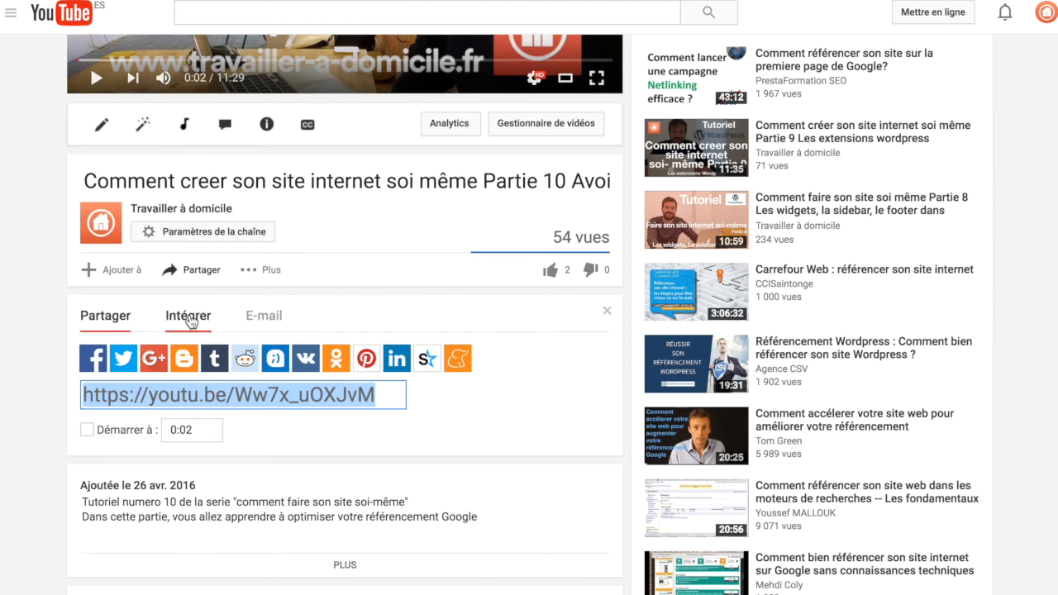
left_click(189, 318)
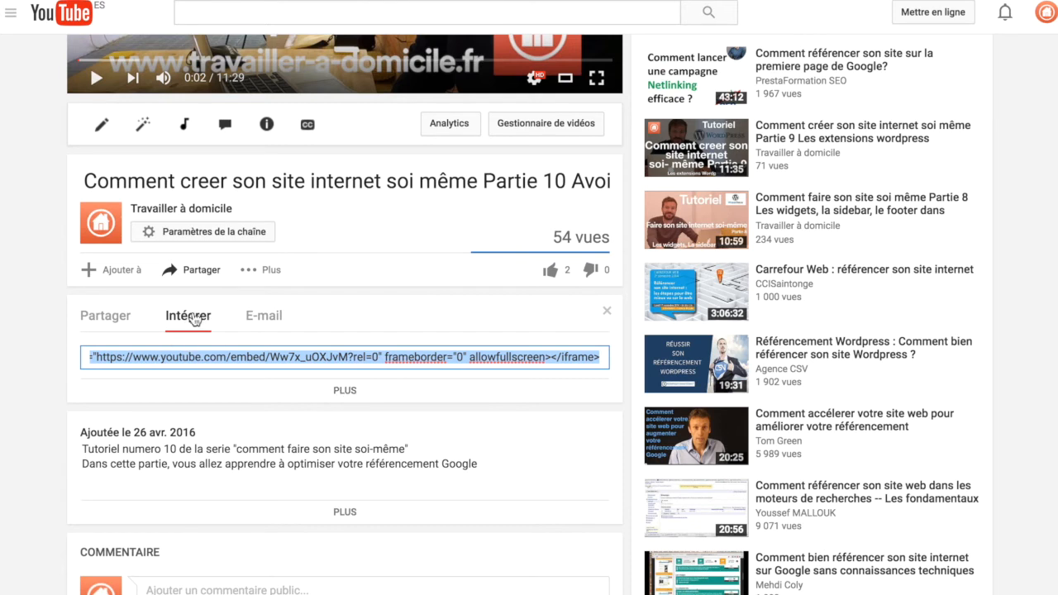
left_click(192, 319)
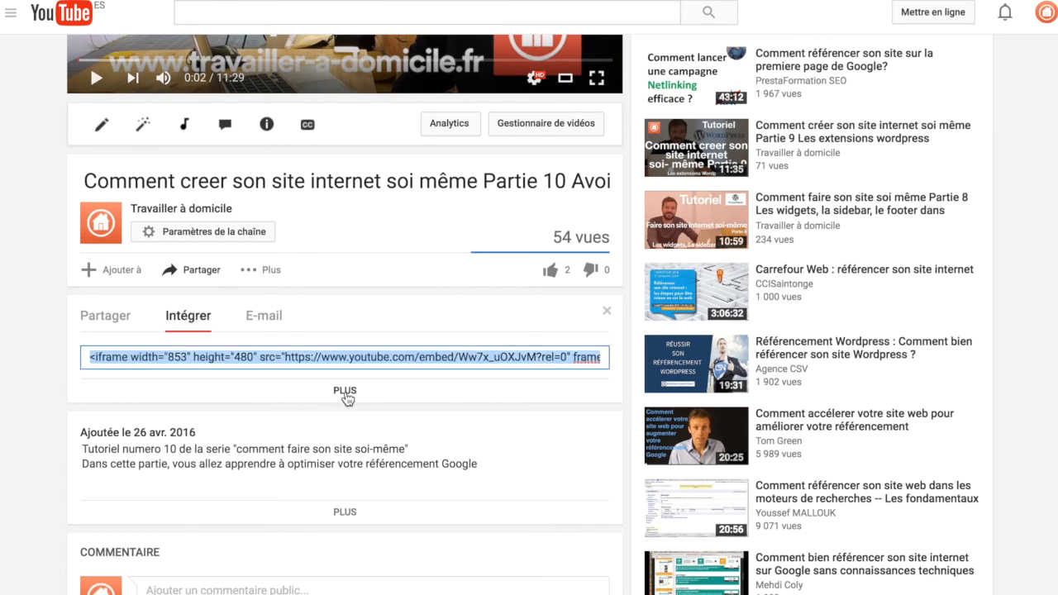
left_click(275, 351)
left_click(347, 395)
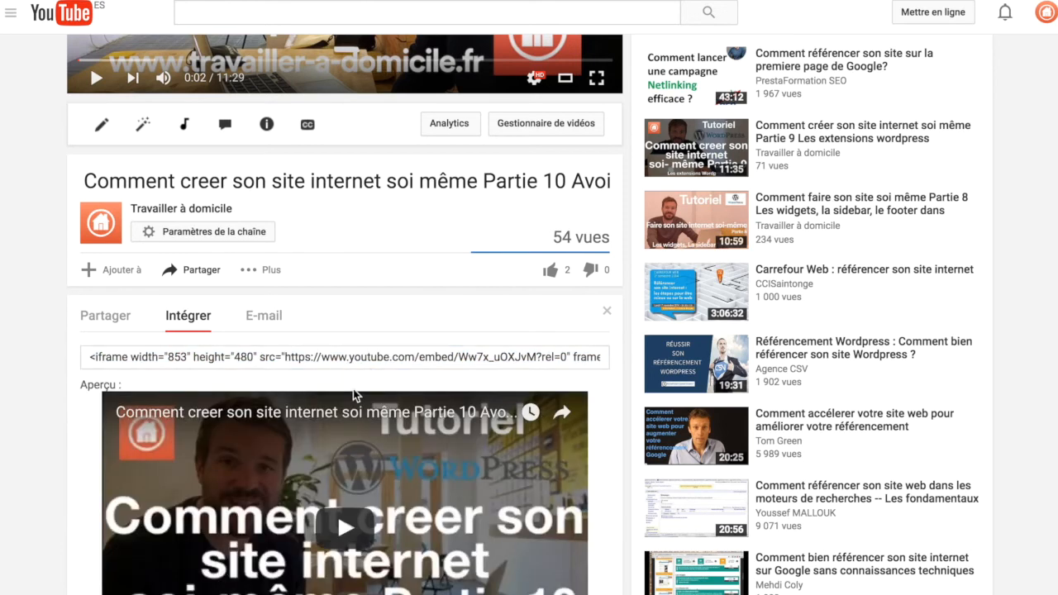
- Review the embed preview and its size and player options, and select the entire iframe embed code
scroll(32, 303, "down", 5)
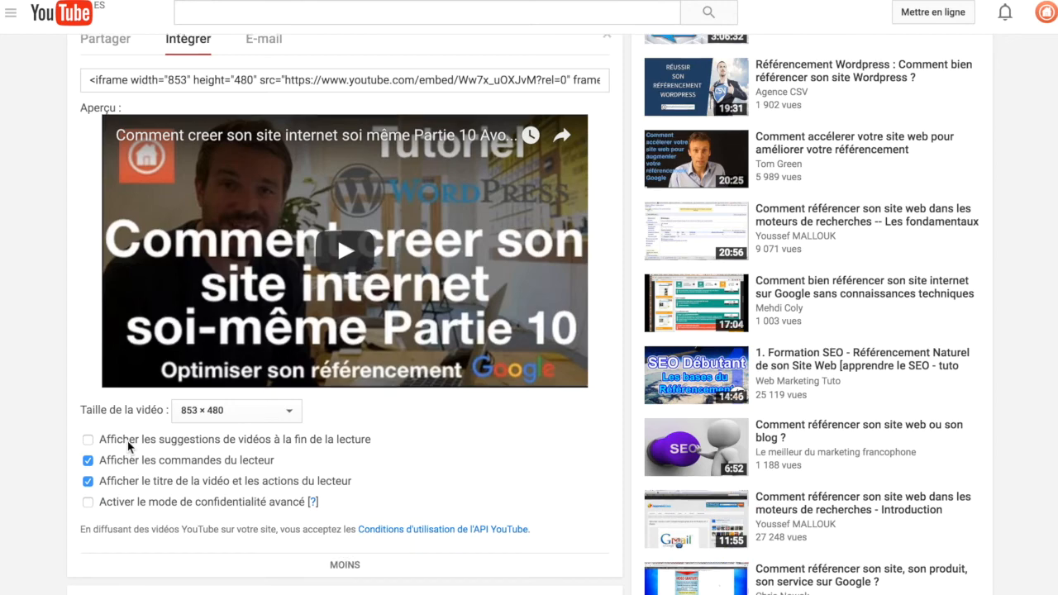
scroll(129, 446, "up", 2)
scroll(134, 455, "down", 3)
scroll(137, 459, "up", 3)
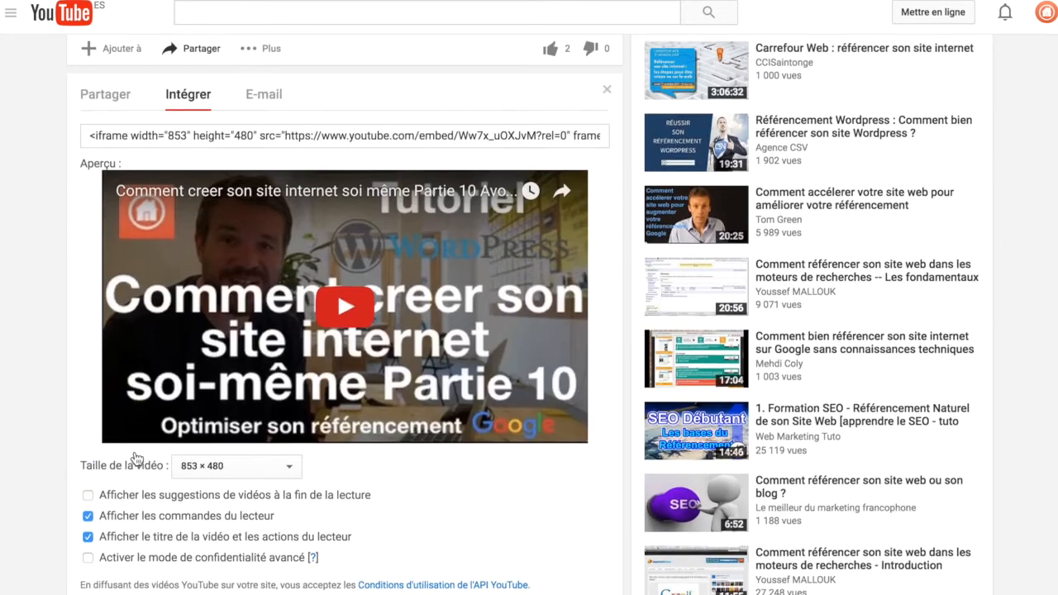
left_click(208, 190)
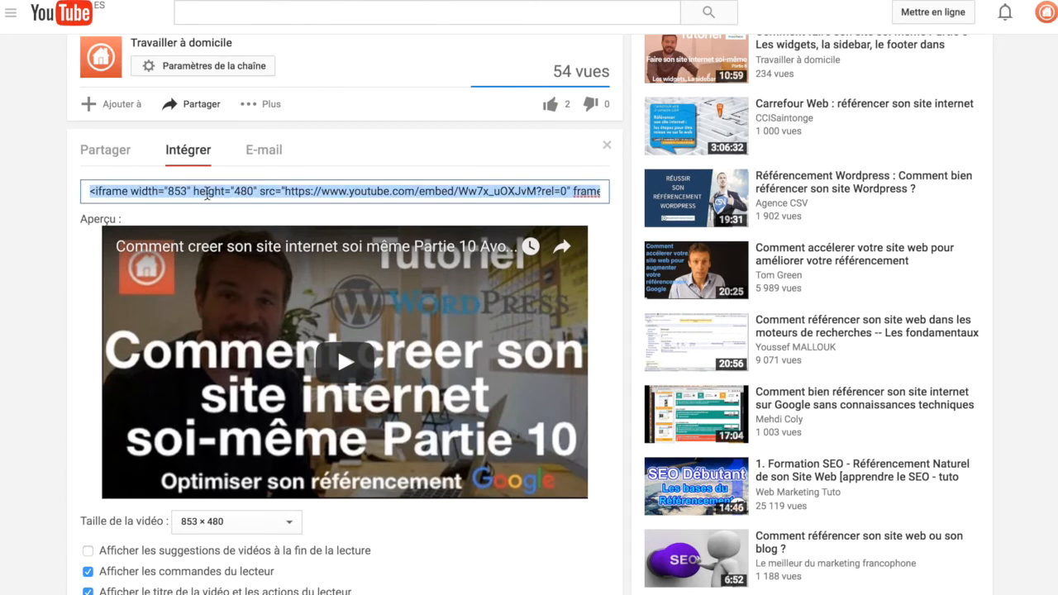